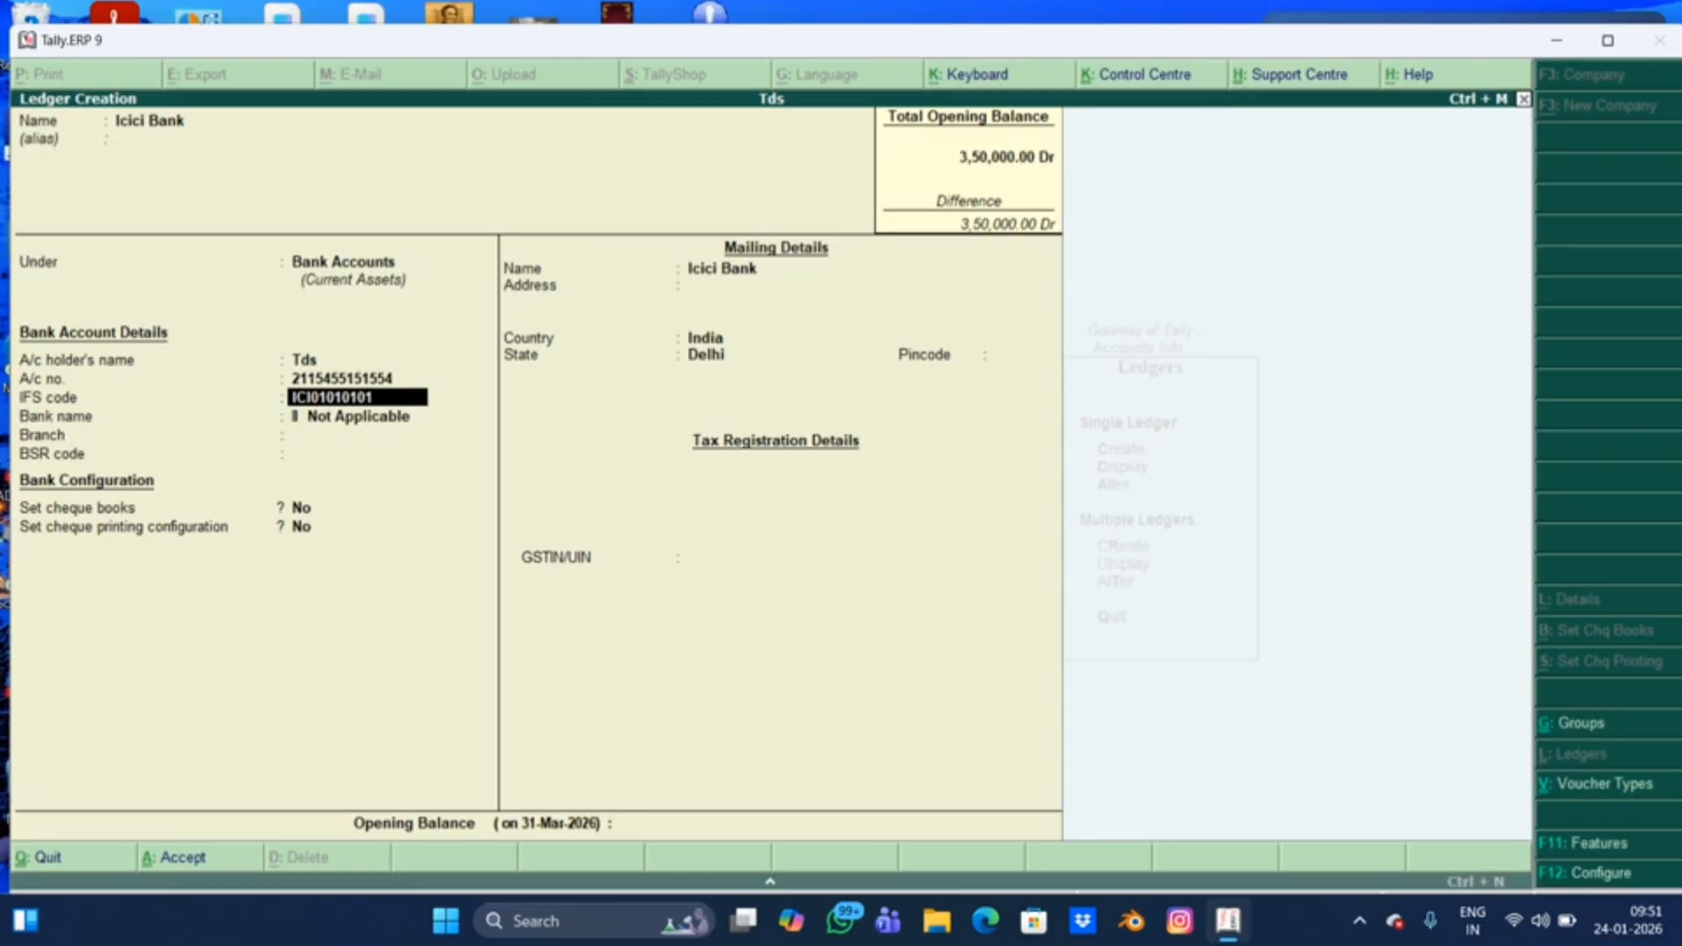
Step: Set the Icici Bank ledger's branch to Narela, keeping bank name Not Applicable, blank BSR code and both cheque options at No
{"action": "key", "text": "Return"}
{"action": "key", "text": "Return"}
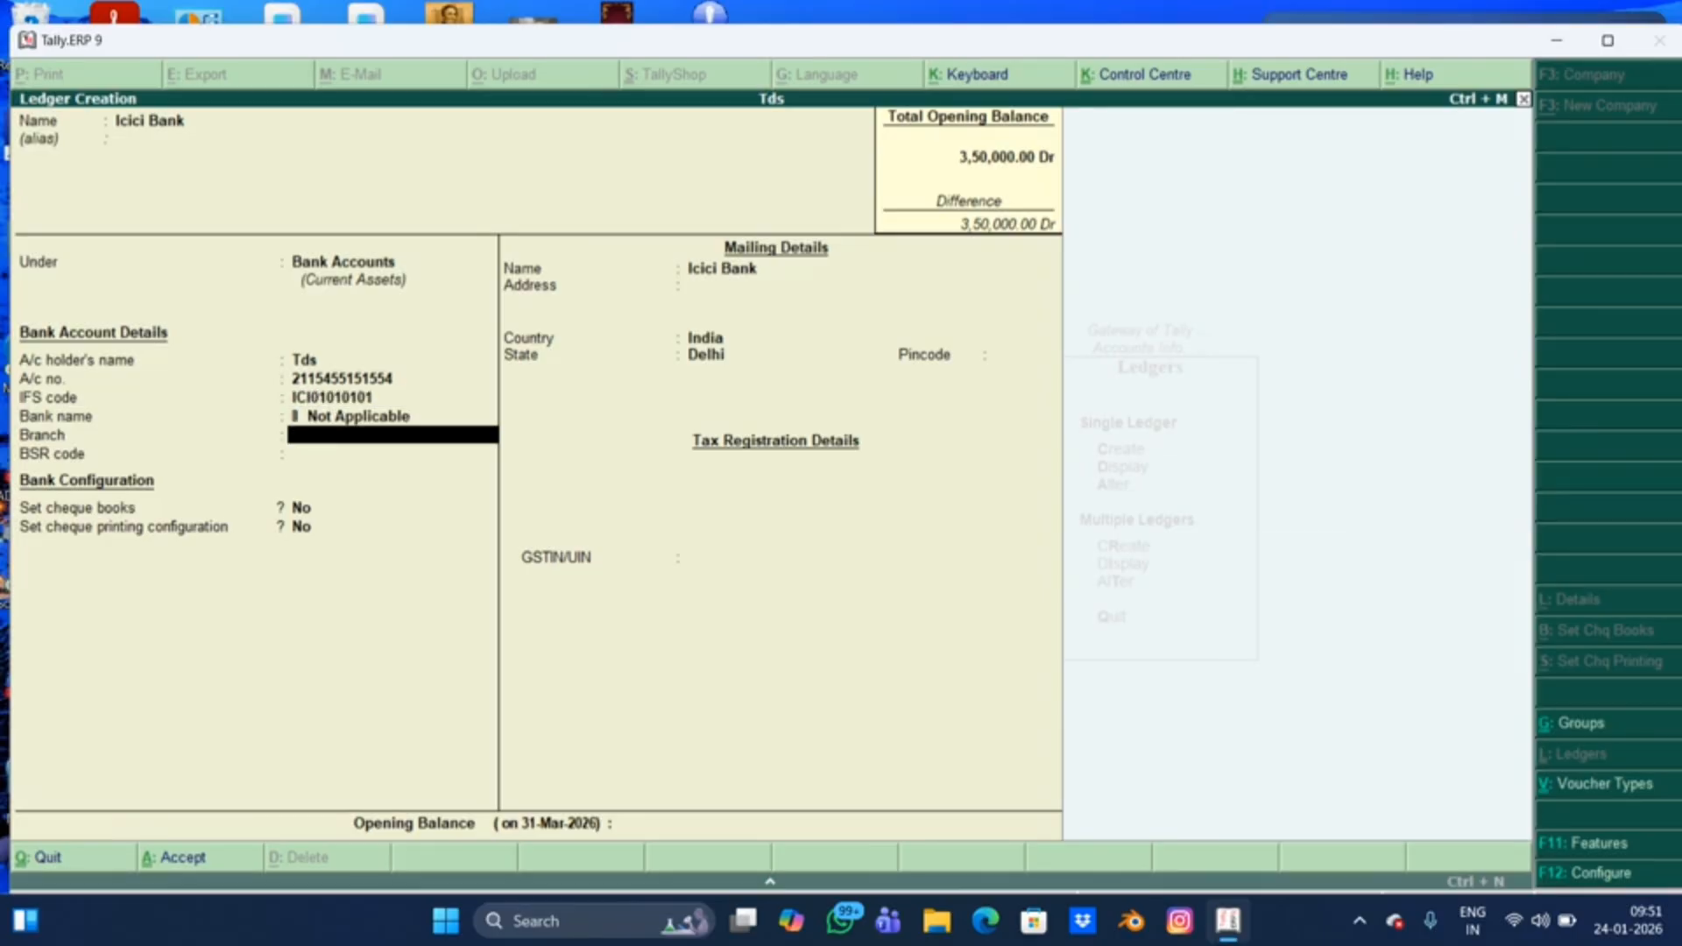
{"action": "type", "text": "Narela"}
{"action": "key", "text": "Return"}
{"action": "key", "text": "Return"}
{"action": "key", "text": "Return"}
{"action": "key", "text": "Return"}
{"action": "key", "text": "Return"}
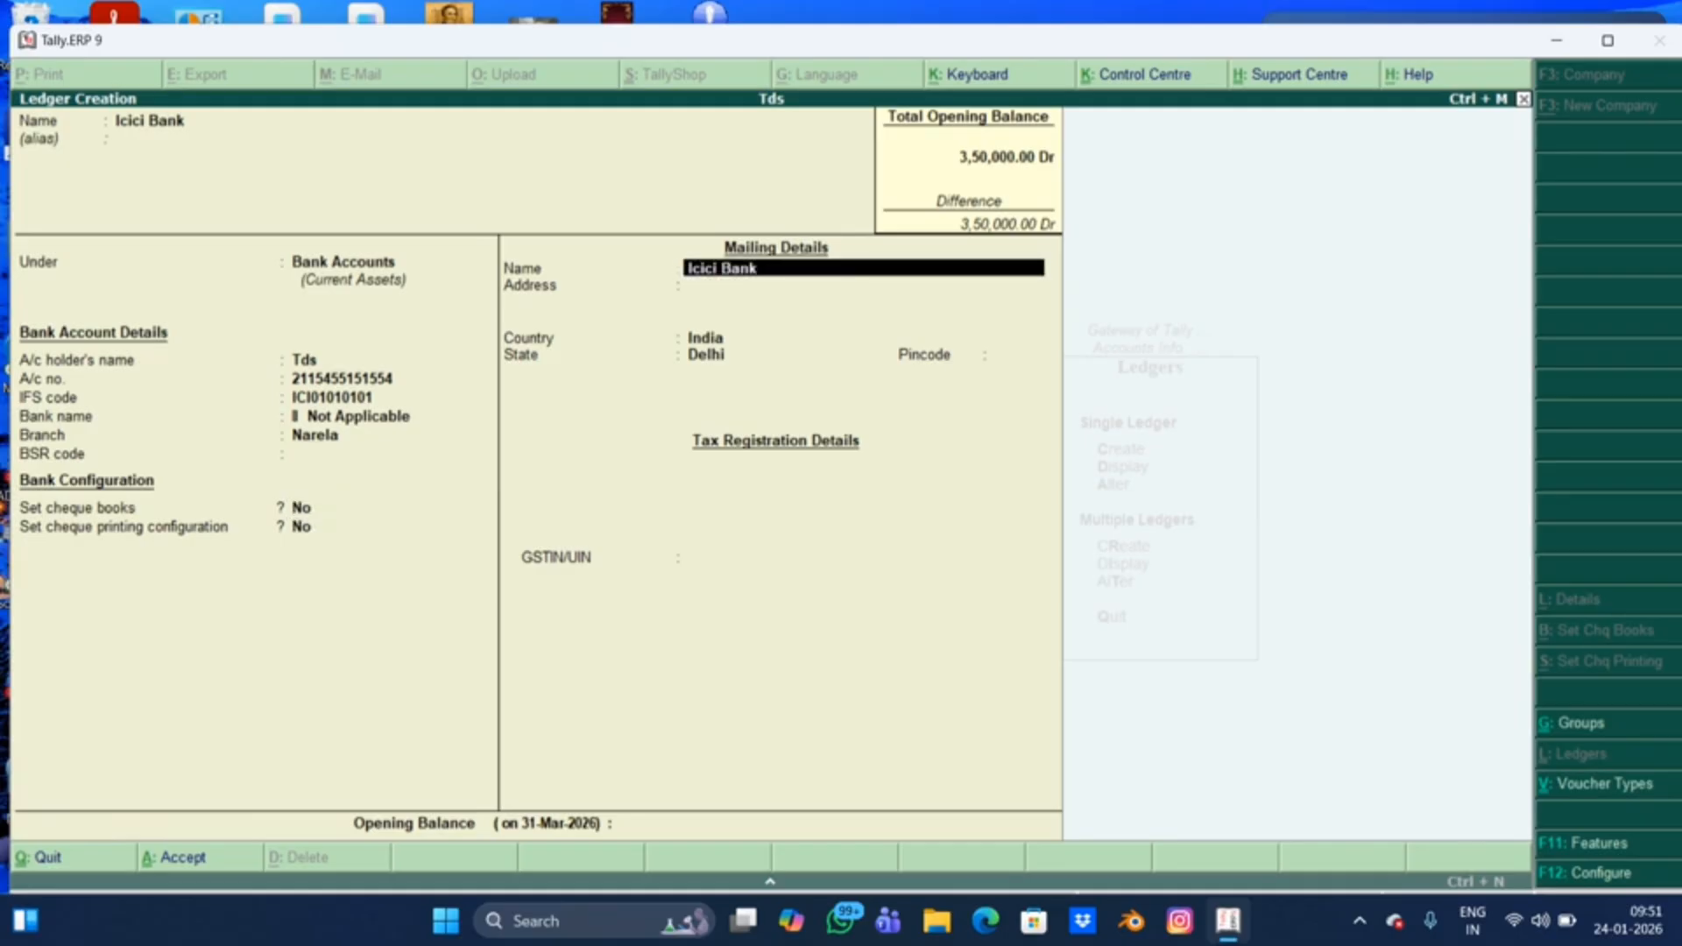
Step: Enter the bank's mailing address and pincode in the Icici Bank ledger, keeping its existing mailing name, country and state
{"action": "type", "text": "Narela"}
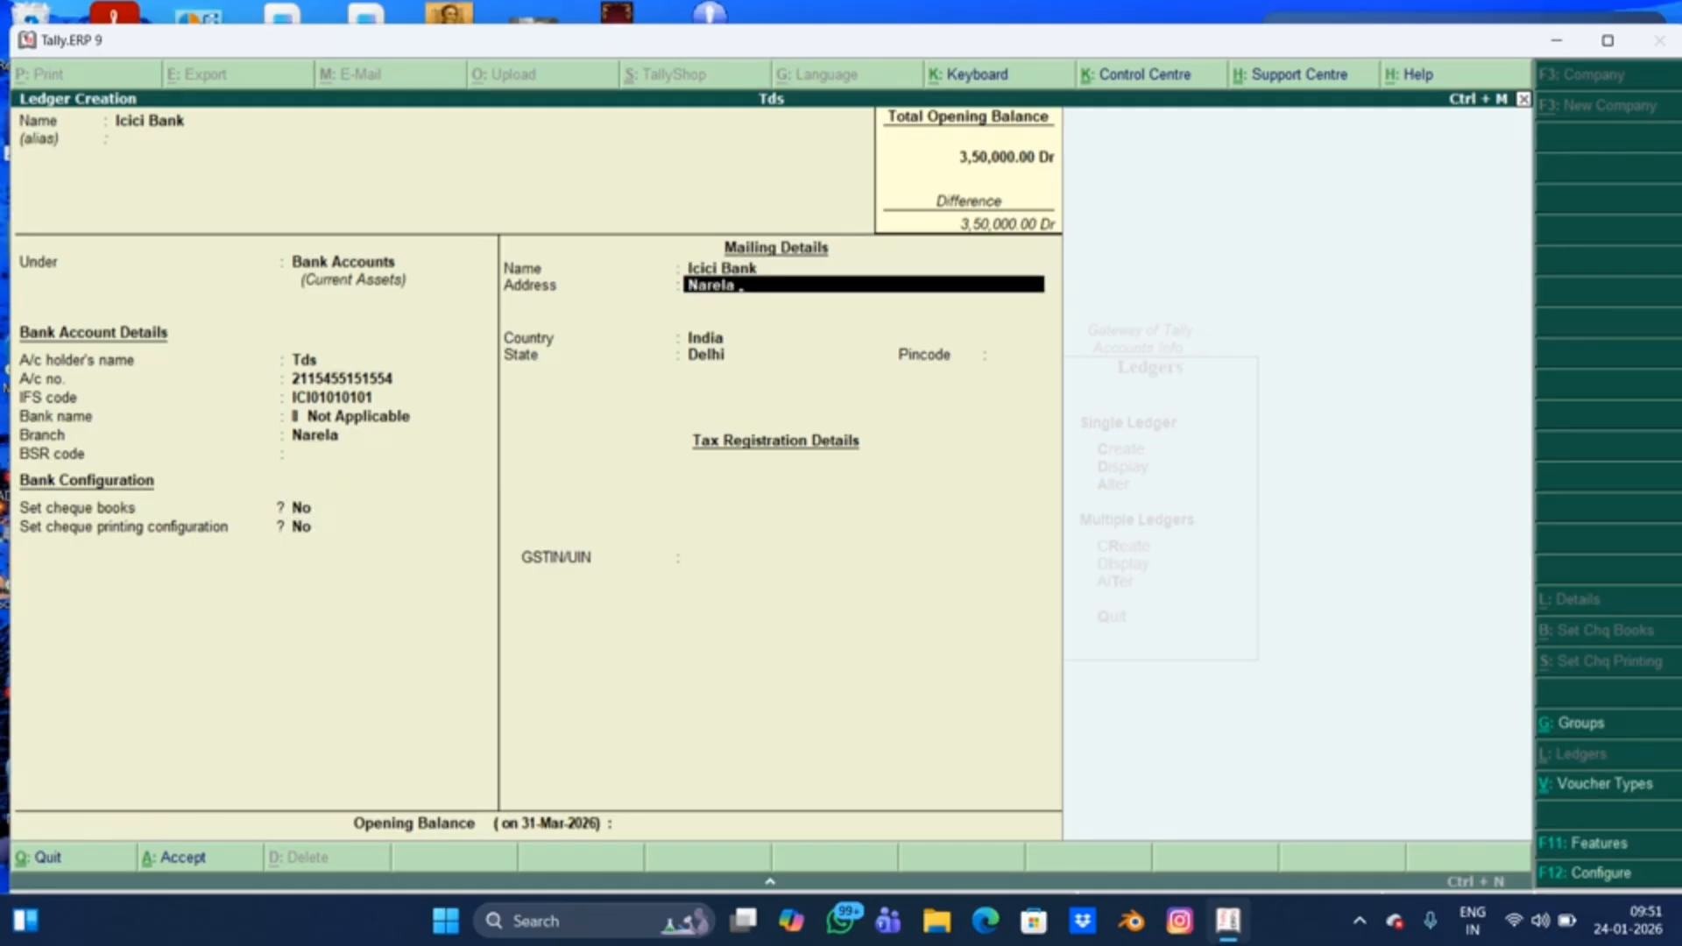
{"action": "type", "text": " Ramdev Chock"}
{"action": "key", "text": "Return"}
{"action": "key", "text": "Return"}
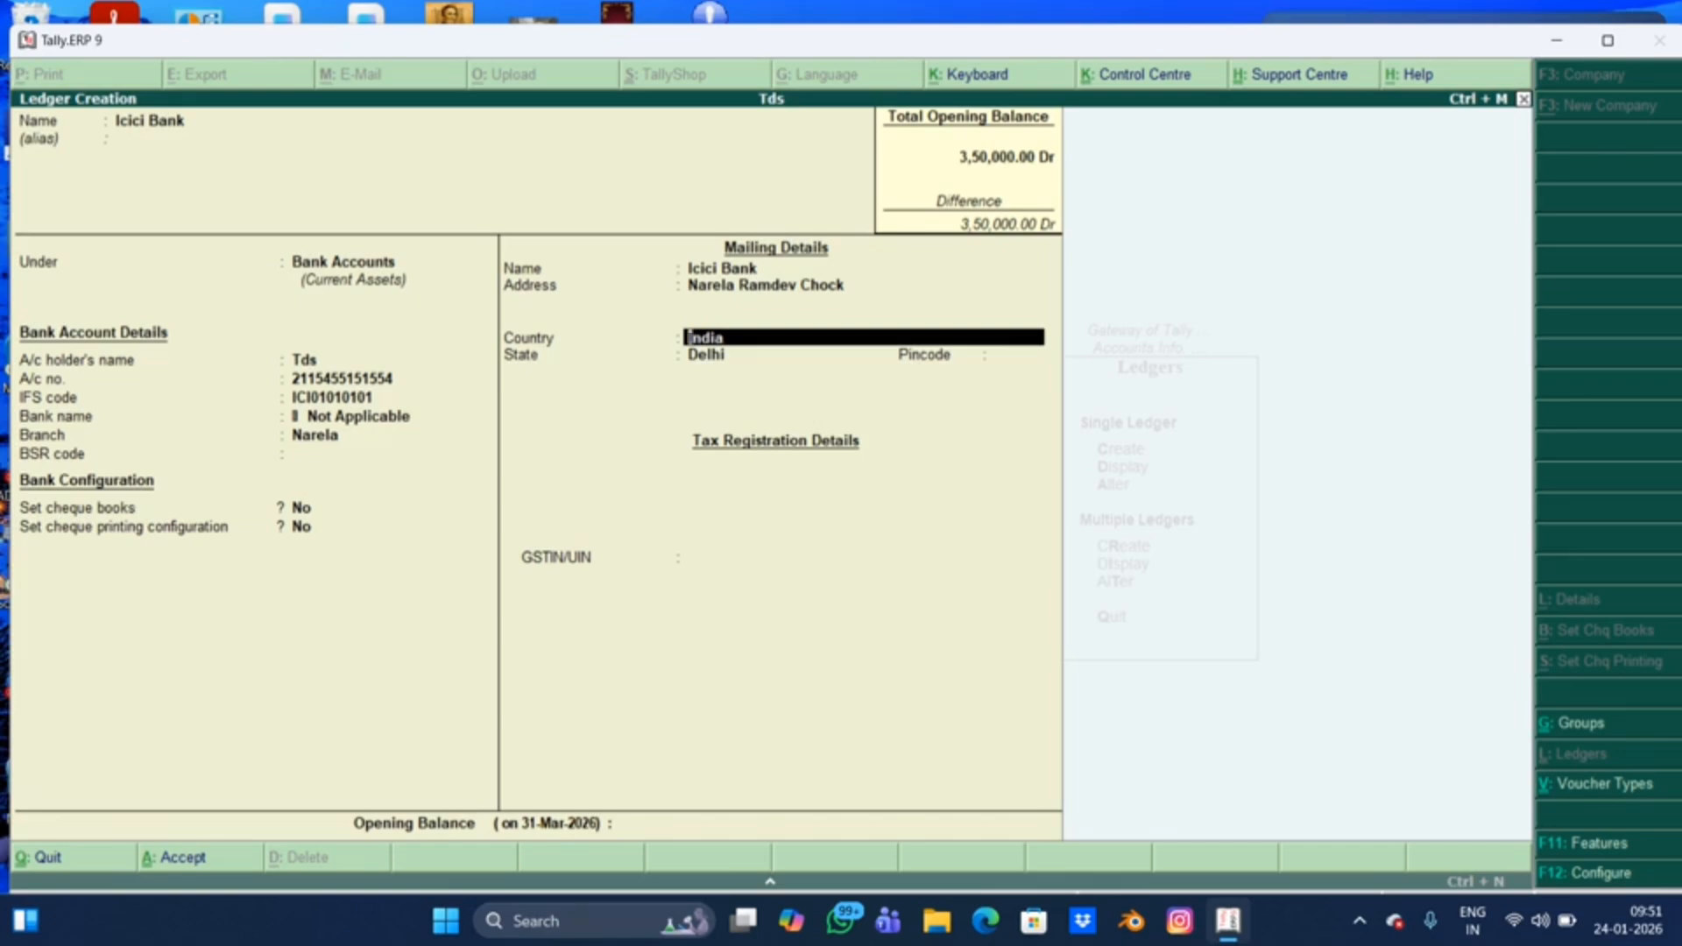
{"action": "key", "text": "Return"}
{"action": "key", "text": "Return"}
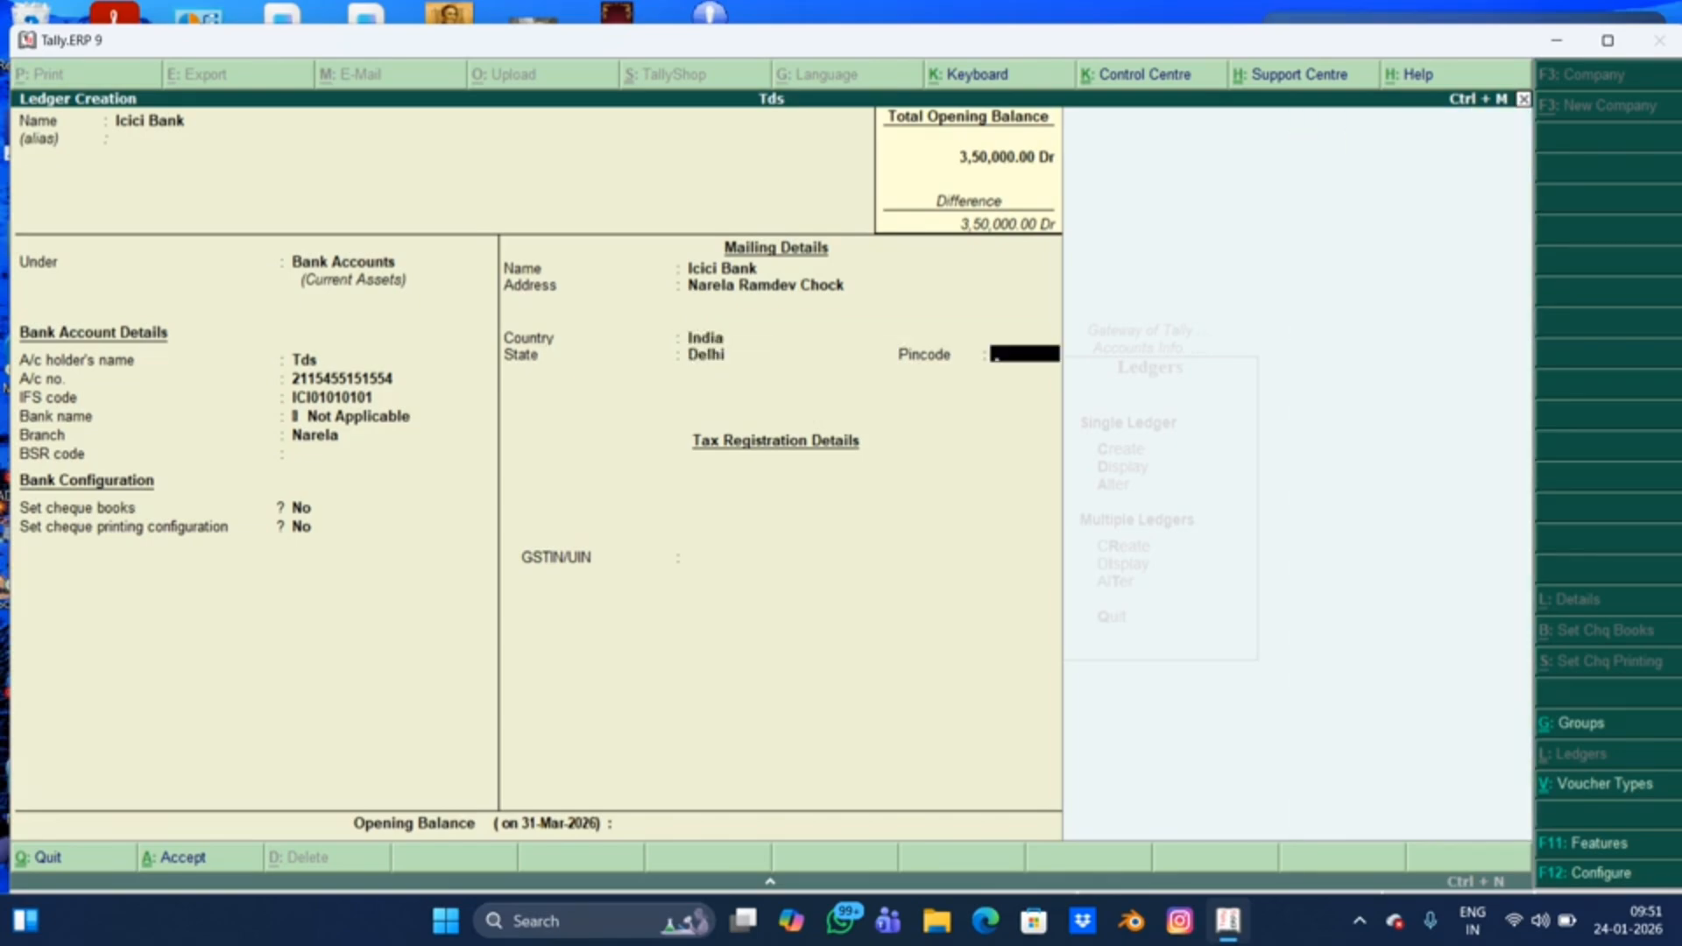
{"action": "type", "text": "110040"}
{"action": "key", "text": "Return"}
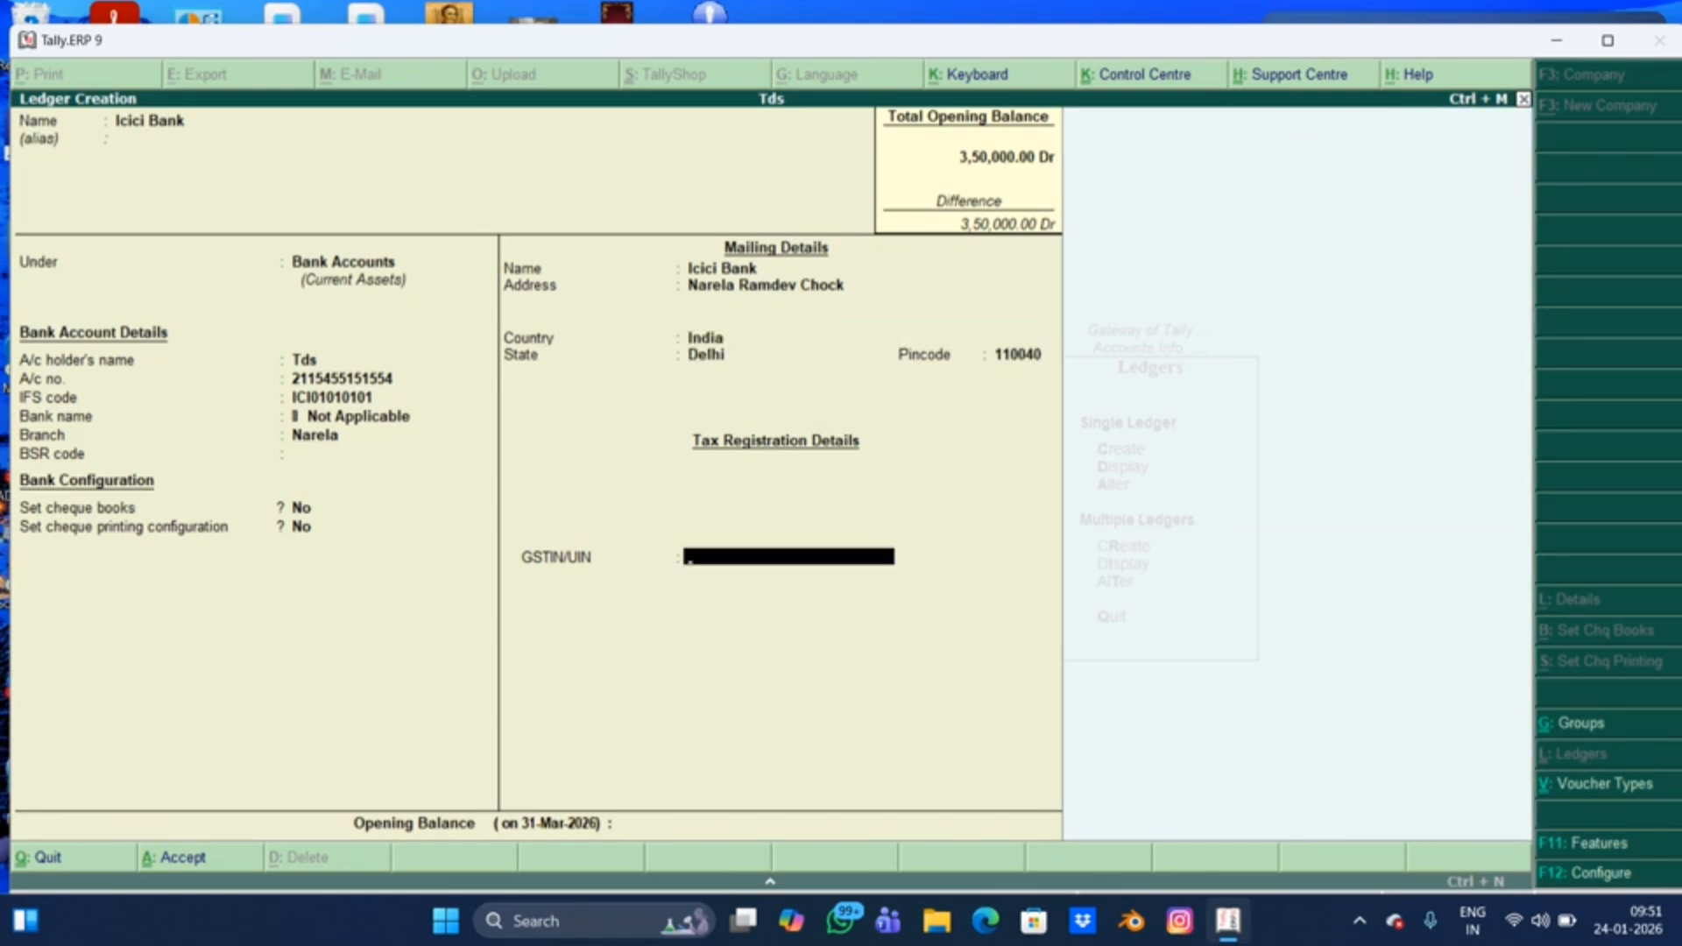
Step: Save the Icici Bank ledger with GSTIN/UIN and opening balance left blank, and quit ledger creation
{"action": "key", "text": "Return"}
{"action": "key", "text": "Return"}
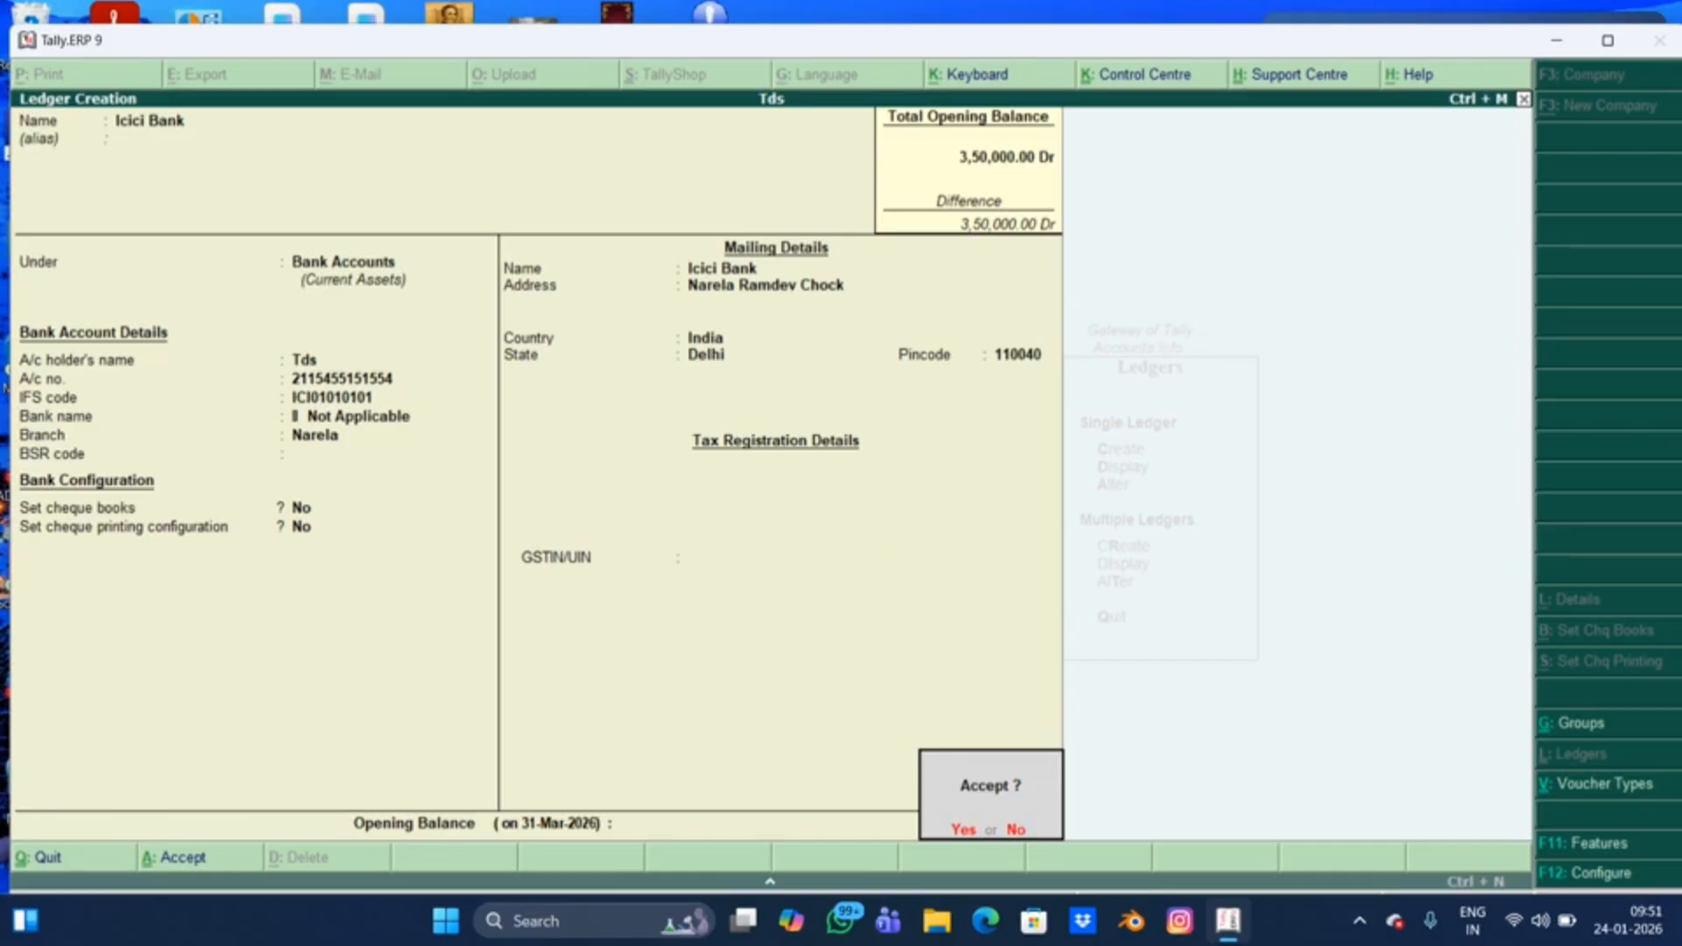
{"action": "key", "text": "Return"}
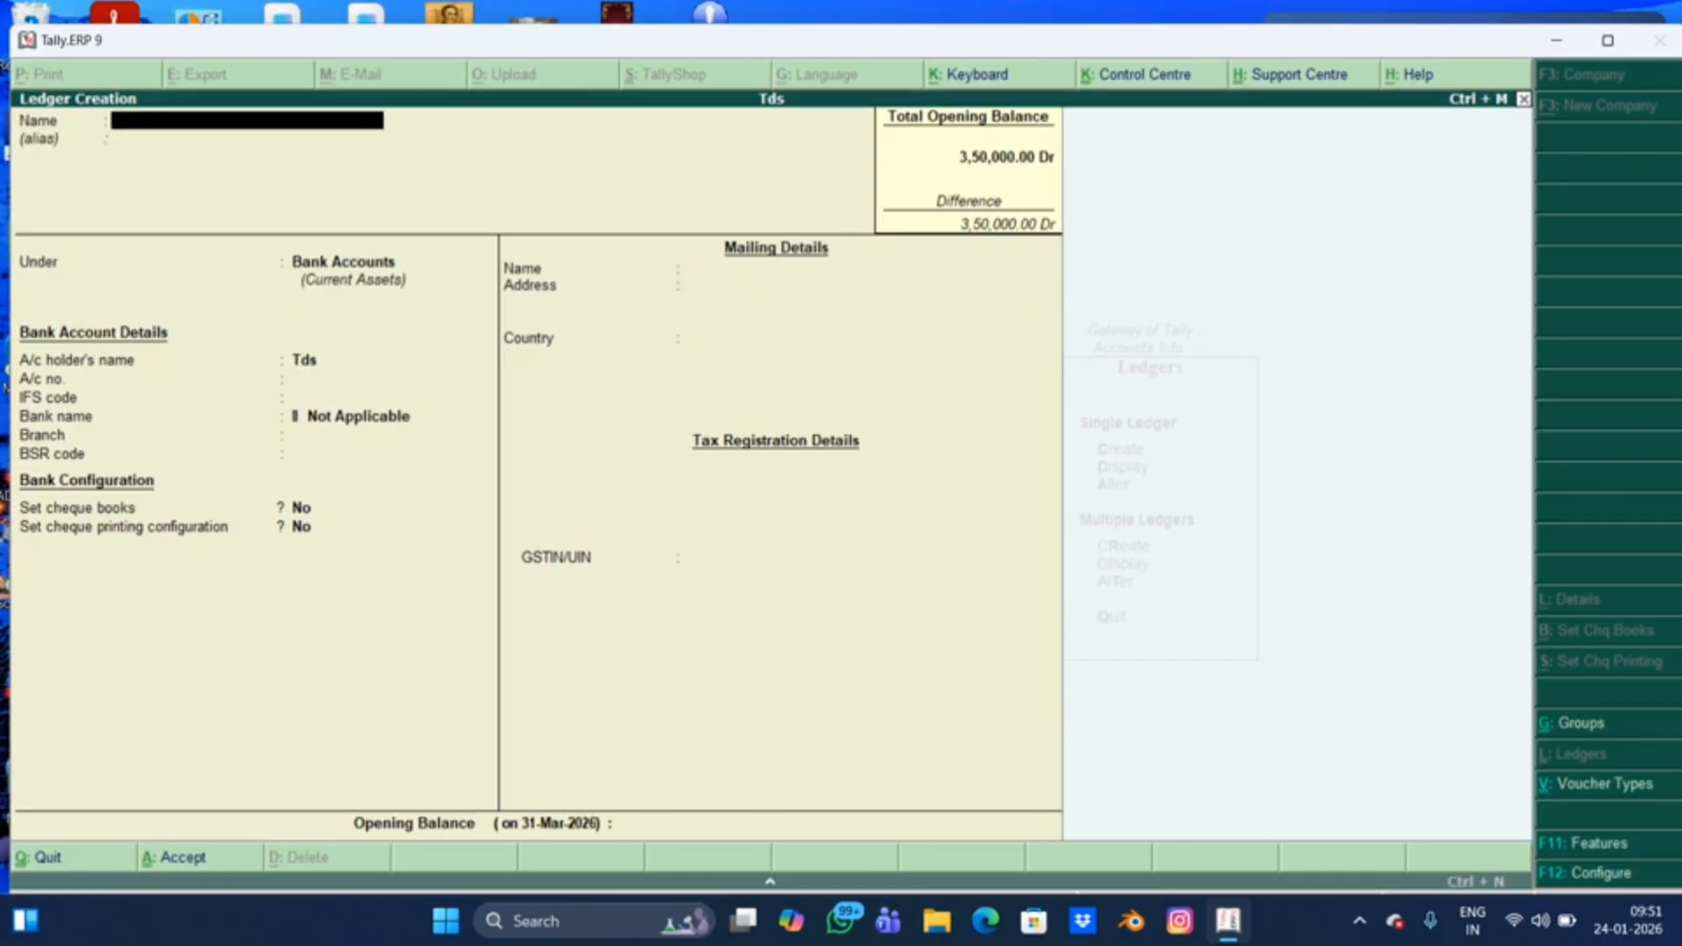
{"action": "key", "text": "Escape"}
{"action": "key", "text": "Return"}
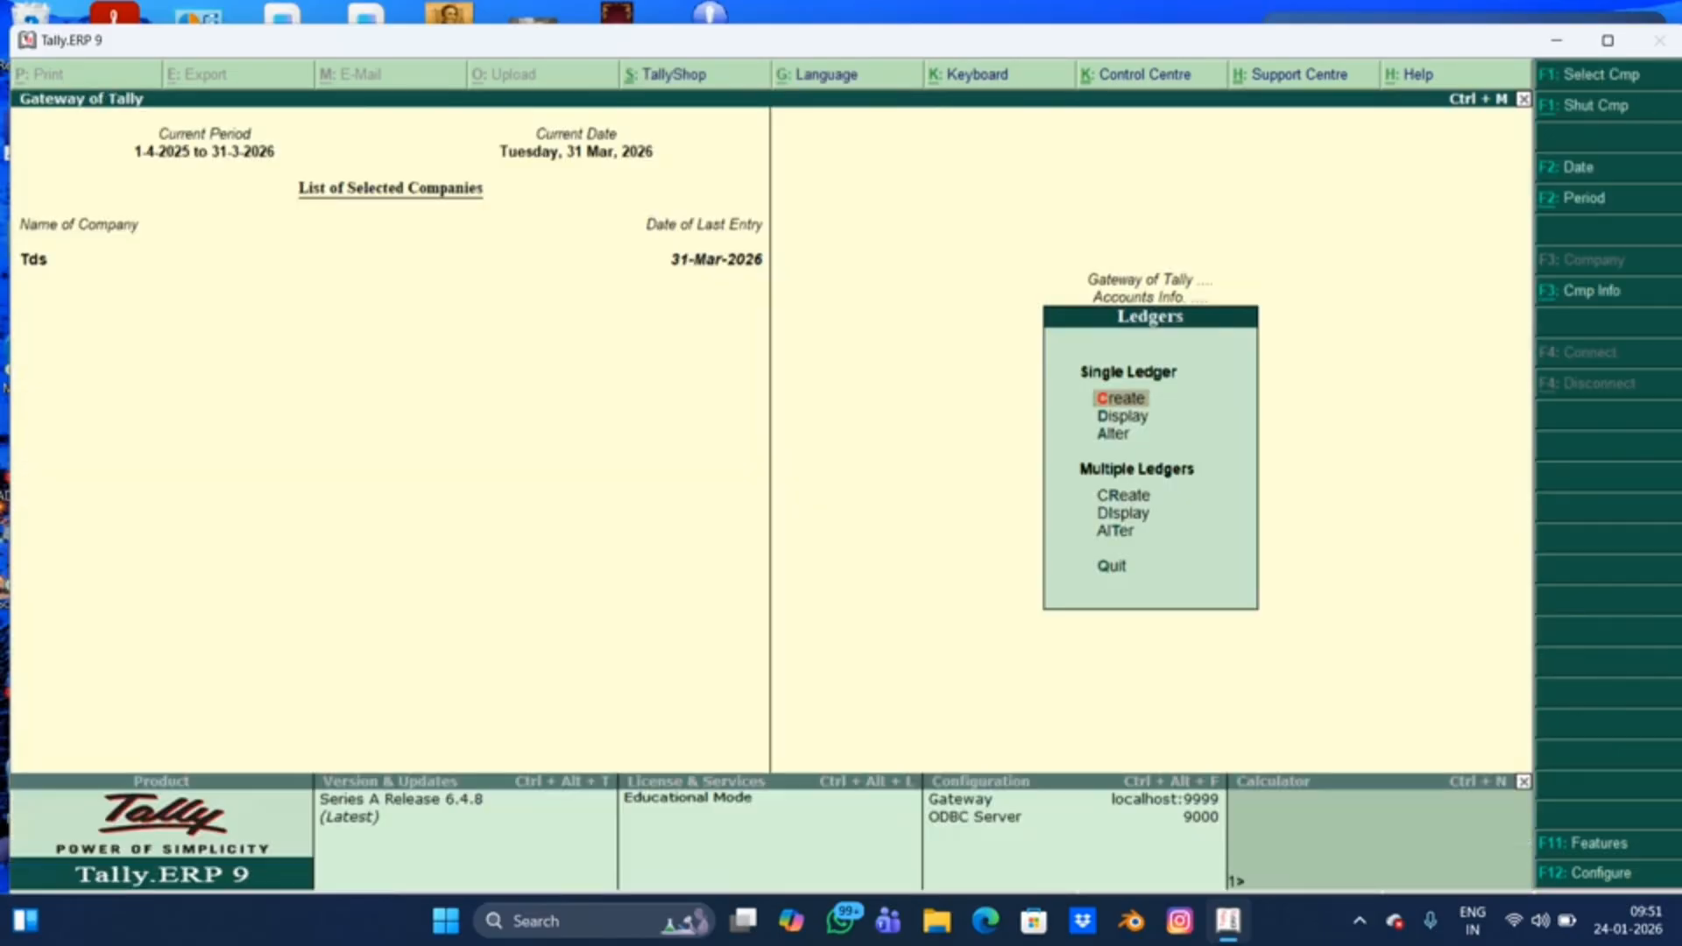
Step: Return to the Gateway of Tally and open a new Contra voucher under Accounting Vouchers
{"action": "key", "text": "Escape"}
{"action": "key", "text": "Escape"}
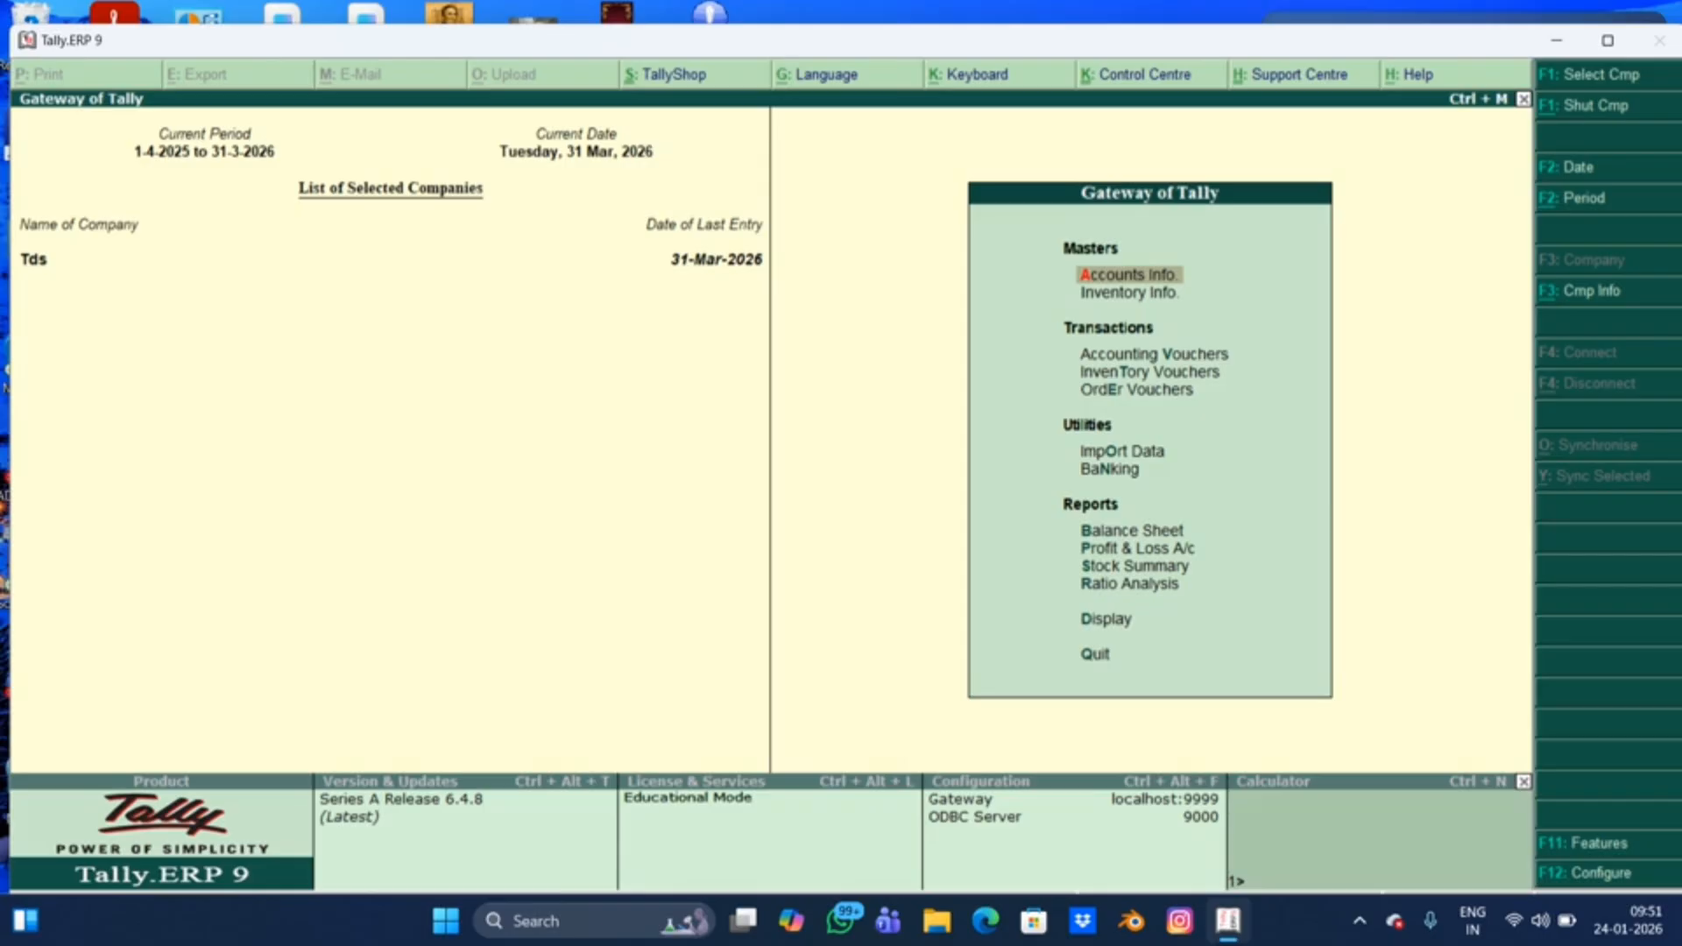
{"action": "key", "text": "Down"}
{"action": "key", "text": "Down"}
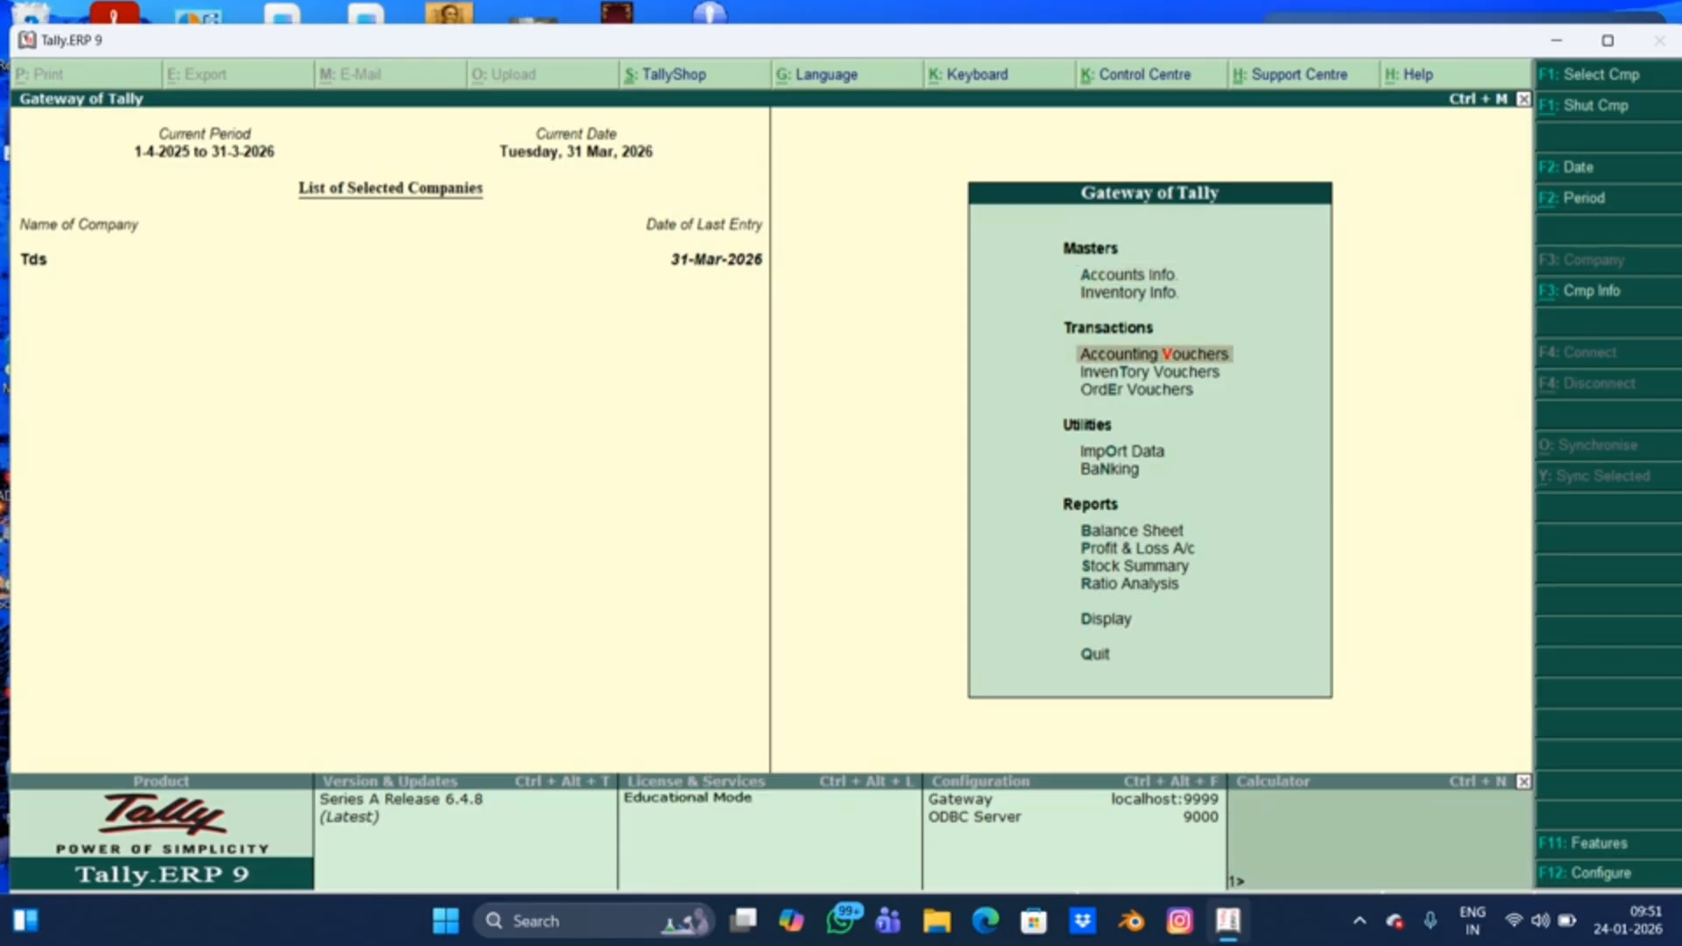
{"action": "key", "text": "Return"}
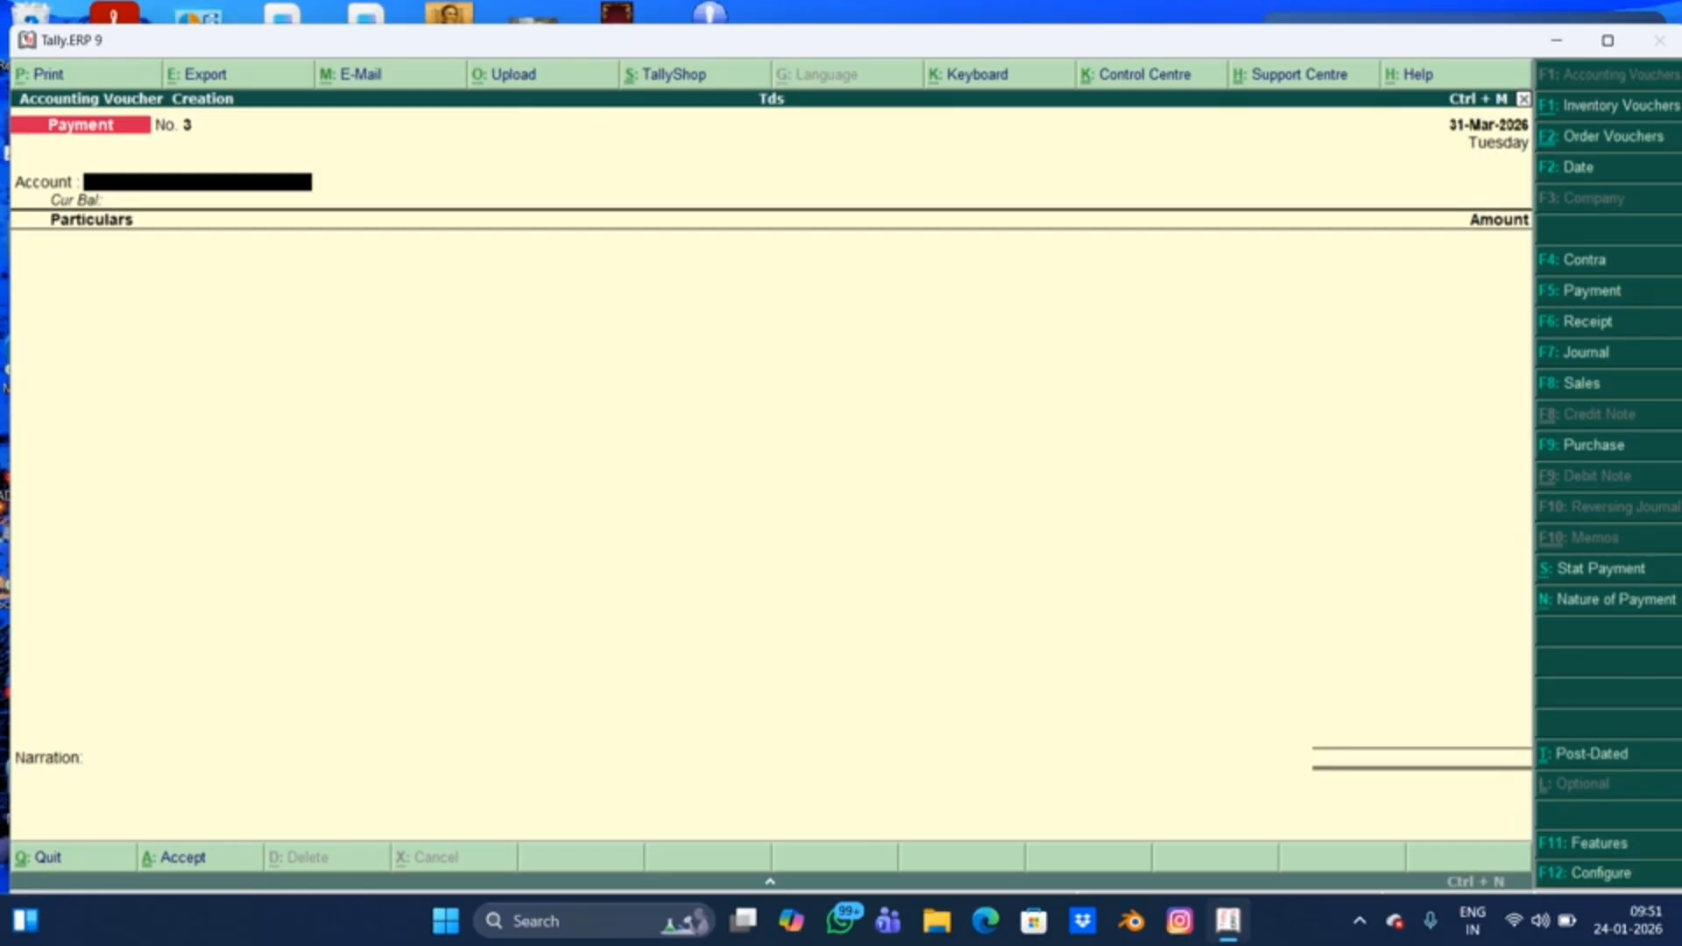
{"action": "key", "text": "F4"}
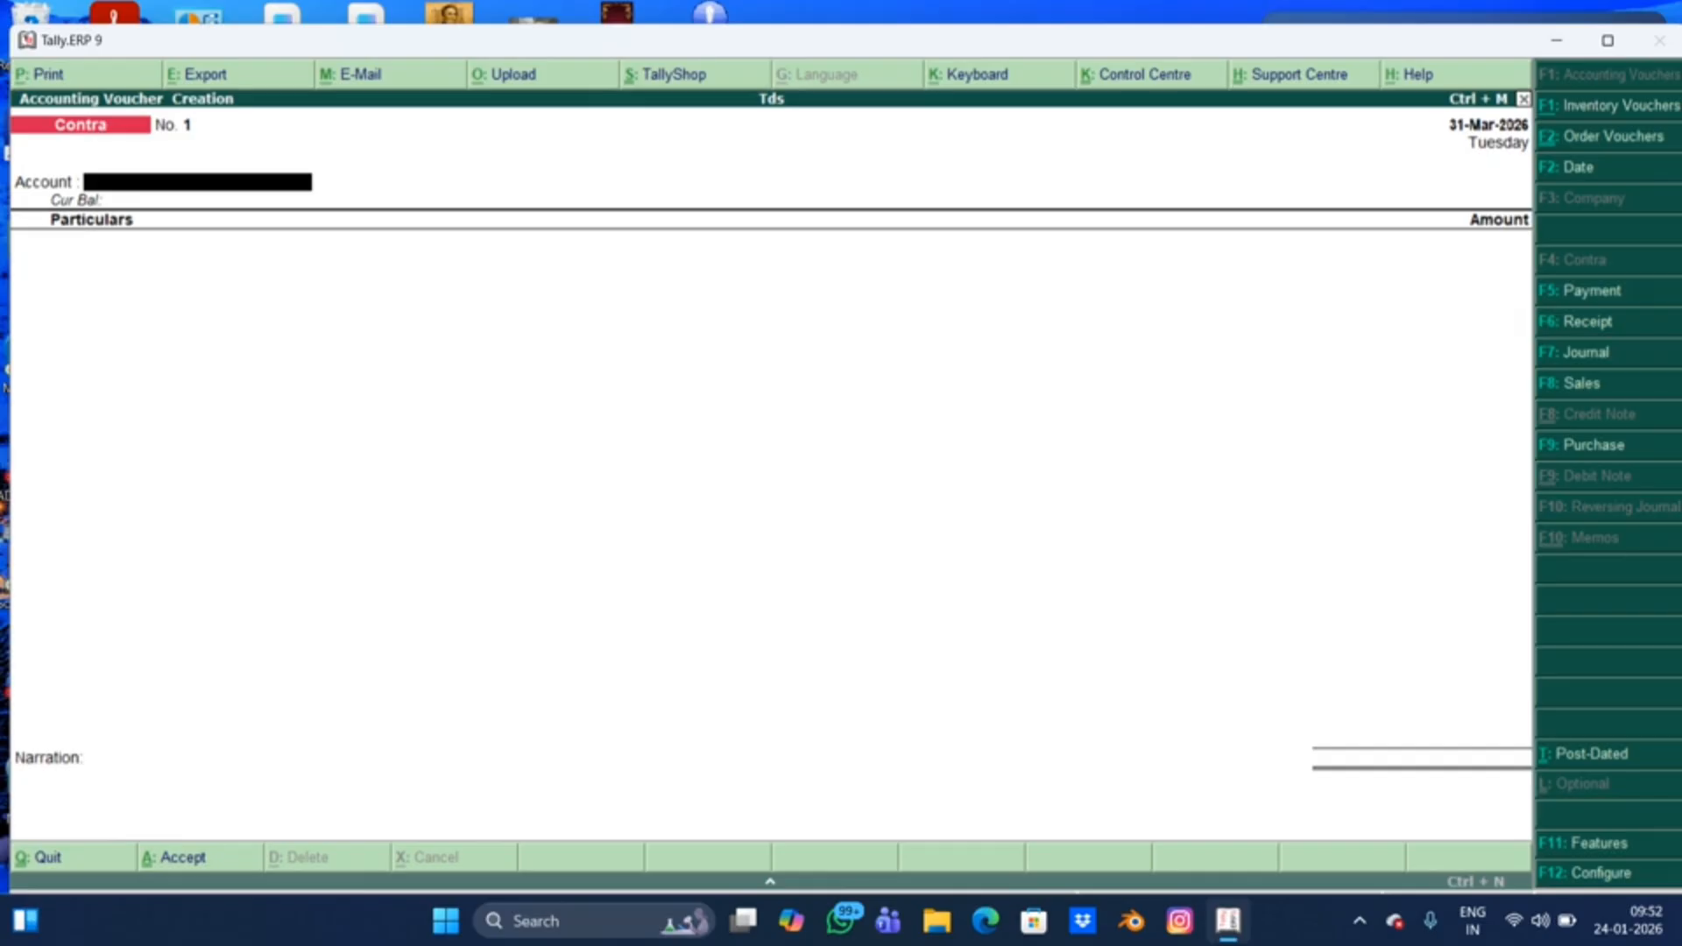
Step: Configure the Contra voucher with skipping of the date field and single entry mode both set to No, accepting the other options
{"action": "key", "text": "F12"}
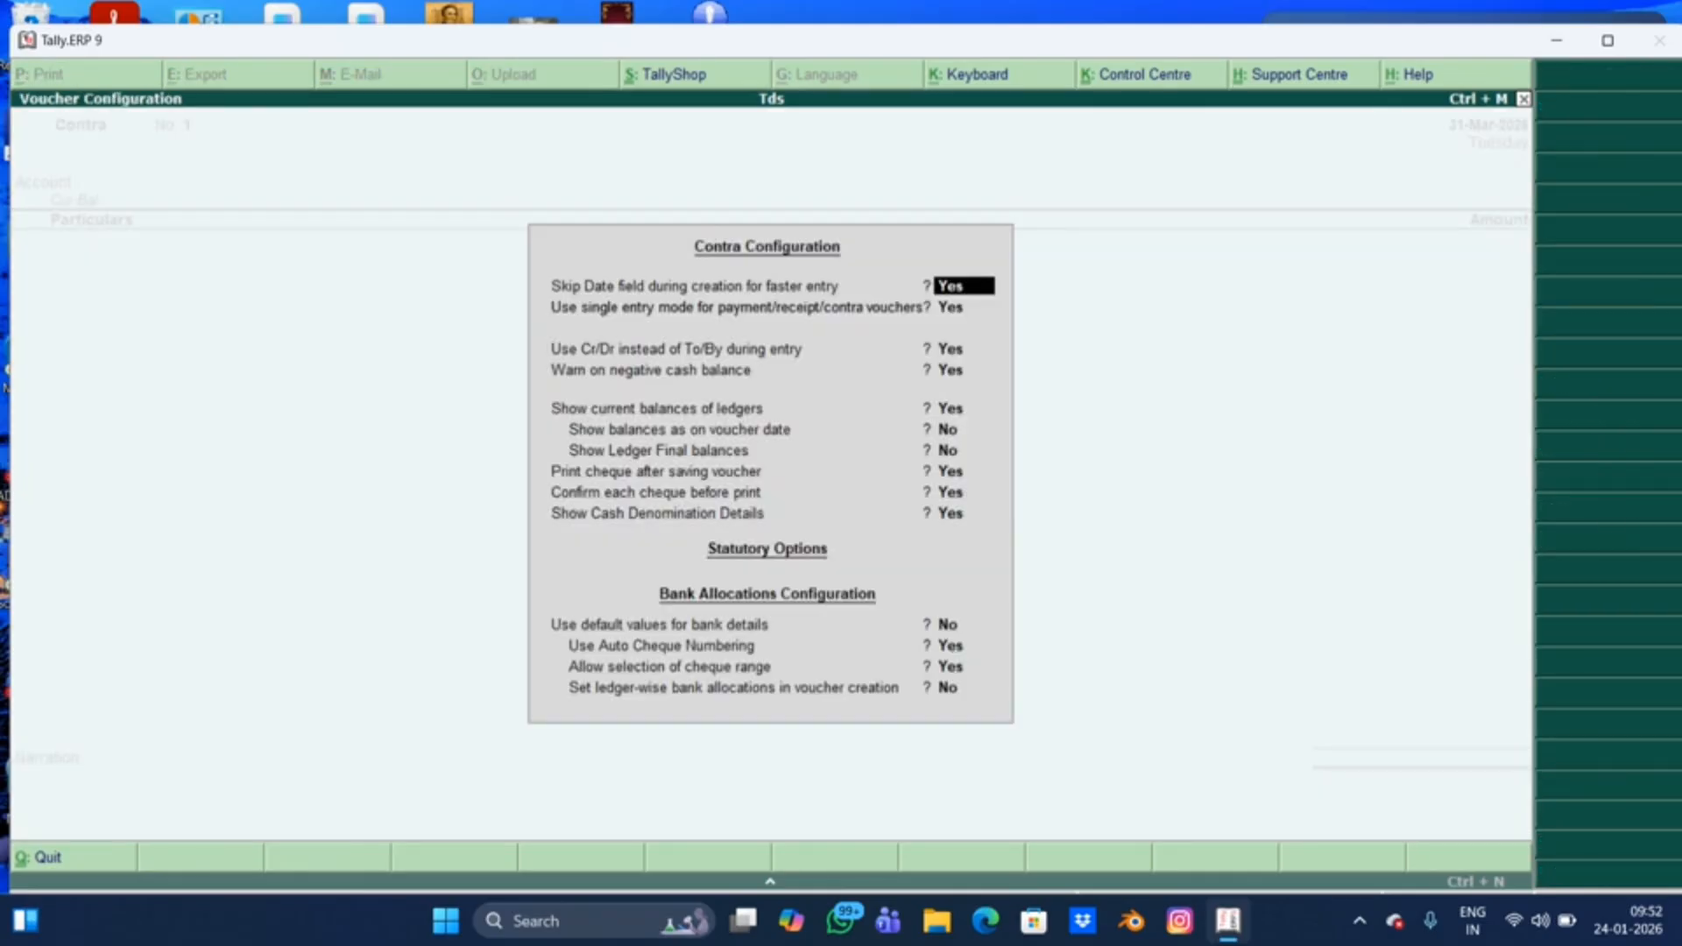
{"action": "key", "text": "n"}
{"action": "key", "text": "Return"}
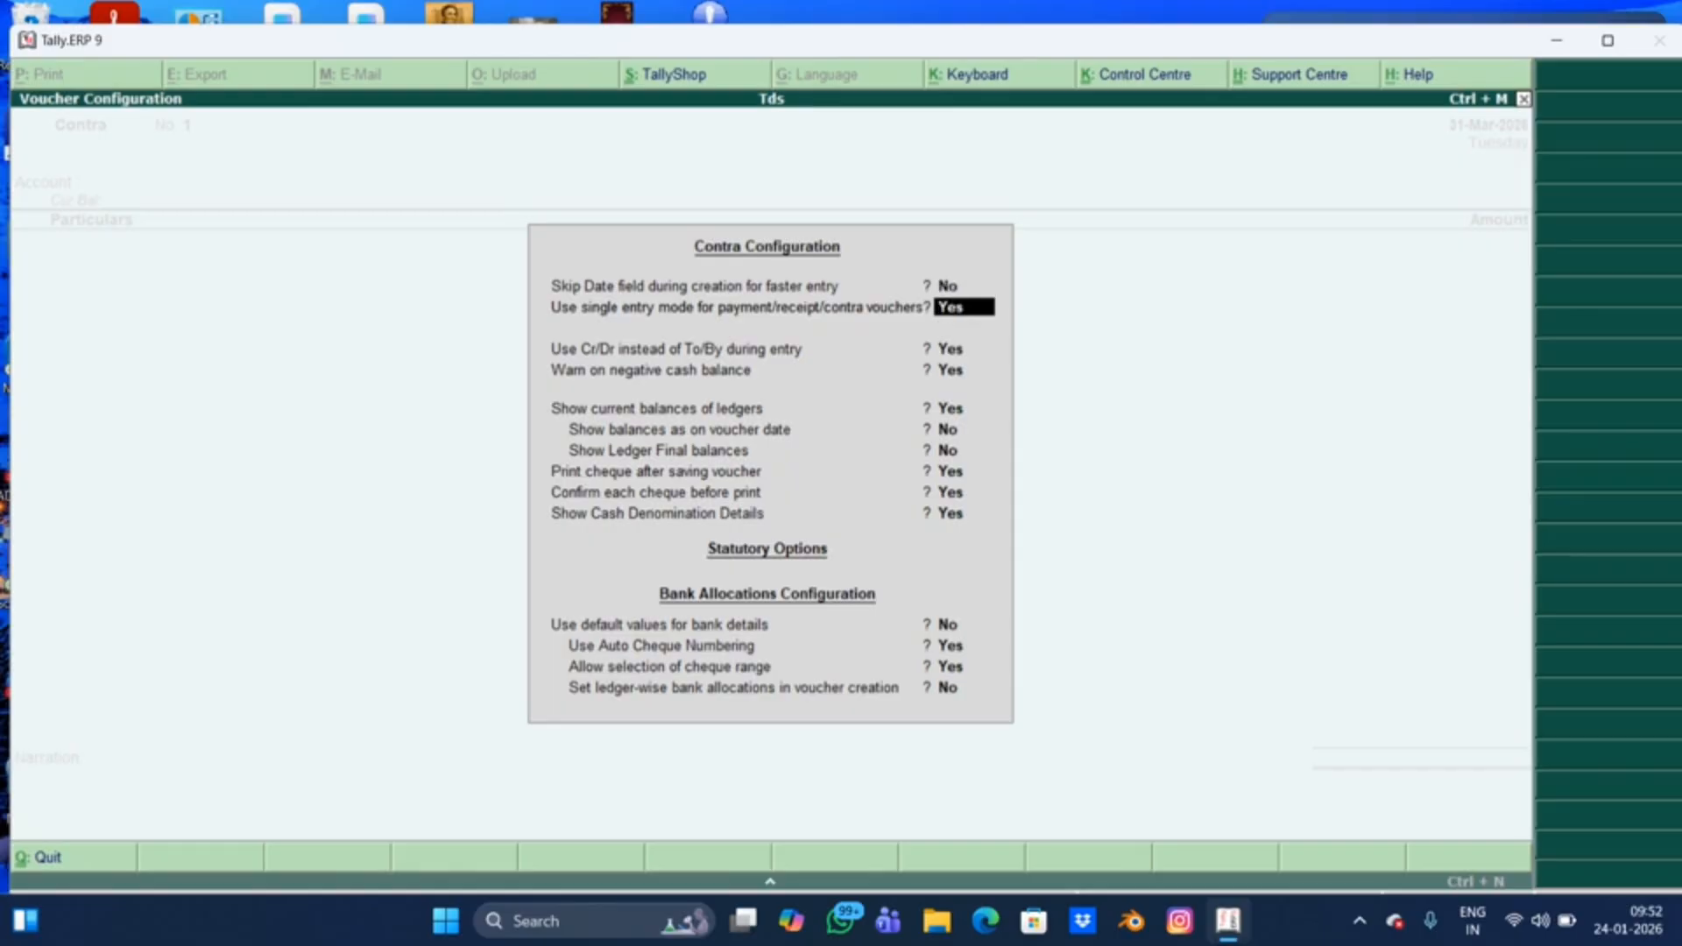
{"action": "key", "text": "n"}
{"action": "key", "text": "Return"}
{"action": "key", "text": "Return"}
{"action": "key", "text": "Return"}
{"action": "key", "text": "Return"}
{"action": "key", "text": "Return"}
{"action": "key", "text": "Return"}
{"action": "key", "text": "Return"}
{"action": "key", "text": "Return"}
{"action": "key", "text": "Return"}
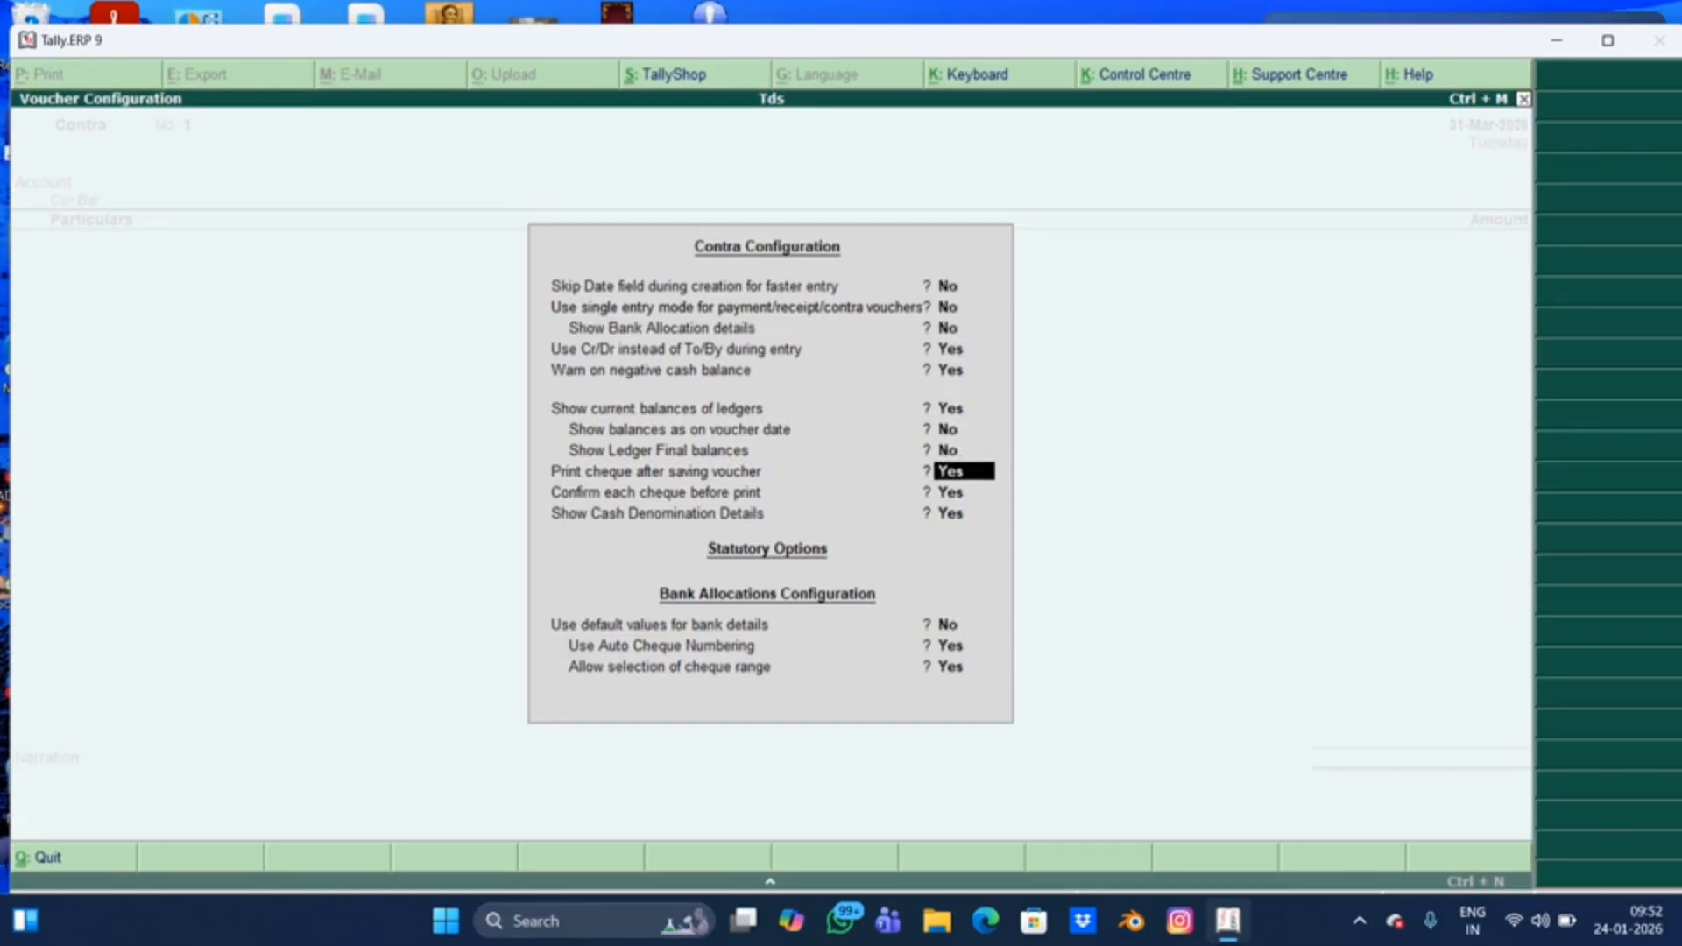
{"action": "key", "text": "Return"}
{"action": "key", "text": "Return"}
{"action": "key", "text": "Return"}
{"action": "key", "text": "Return"}
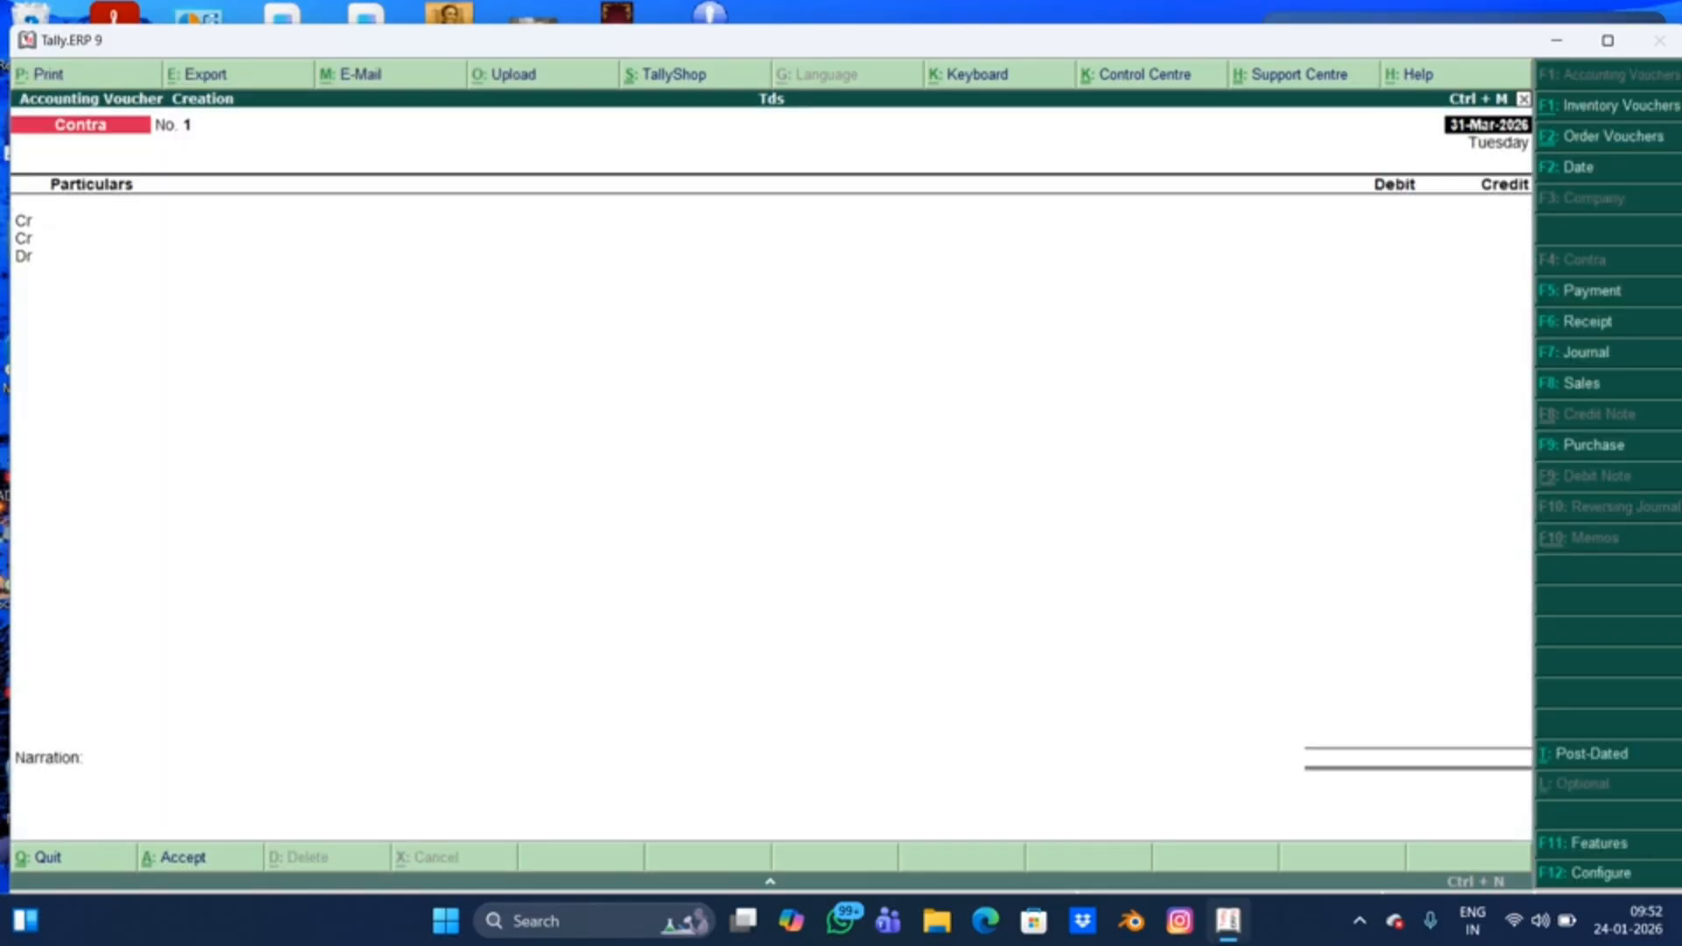
Step: Quit the current voucher entry and reopen a blank Contra voucher
{"action": "key", "text": "Escape"}
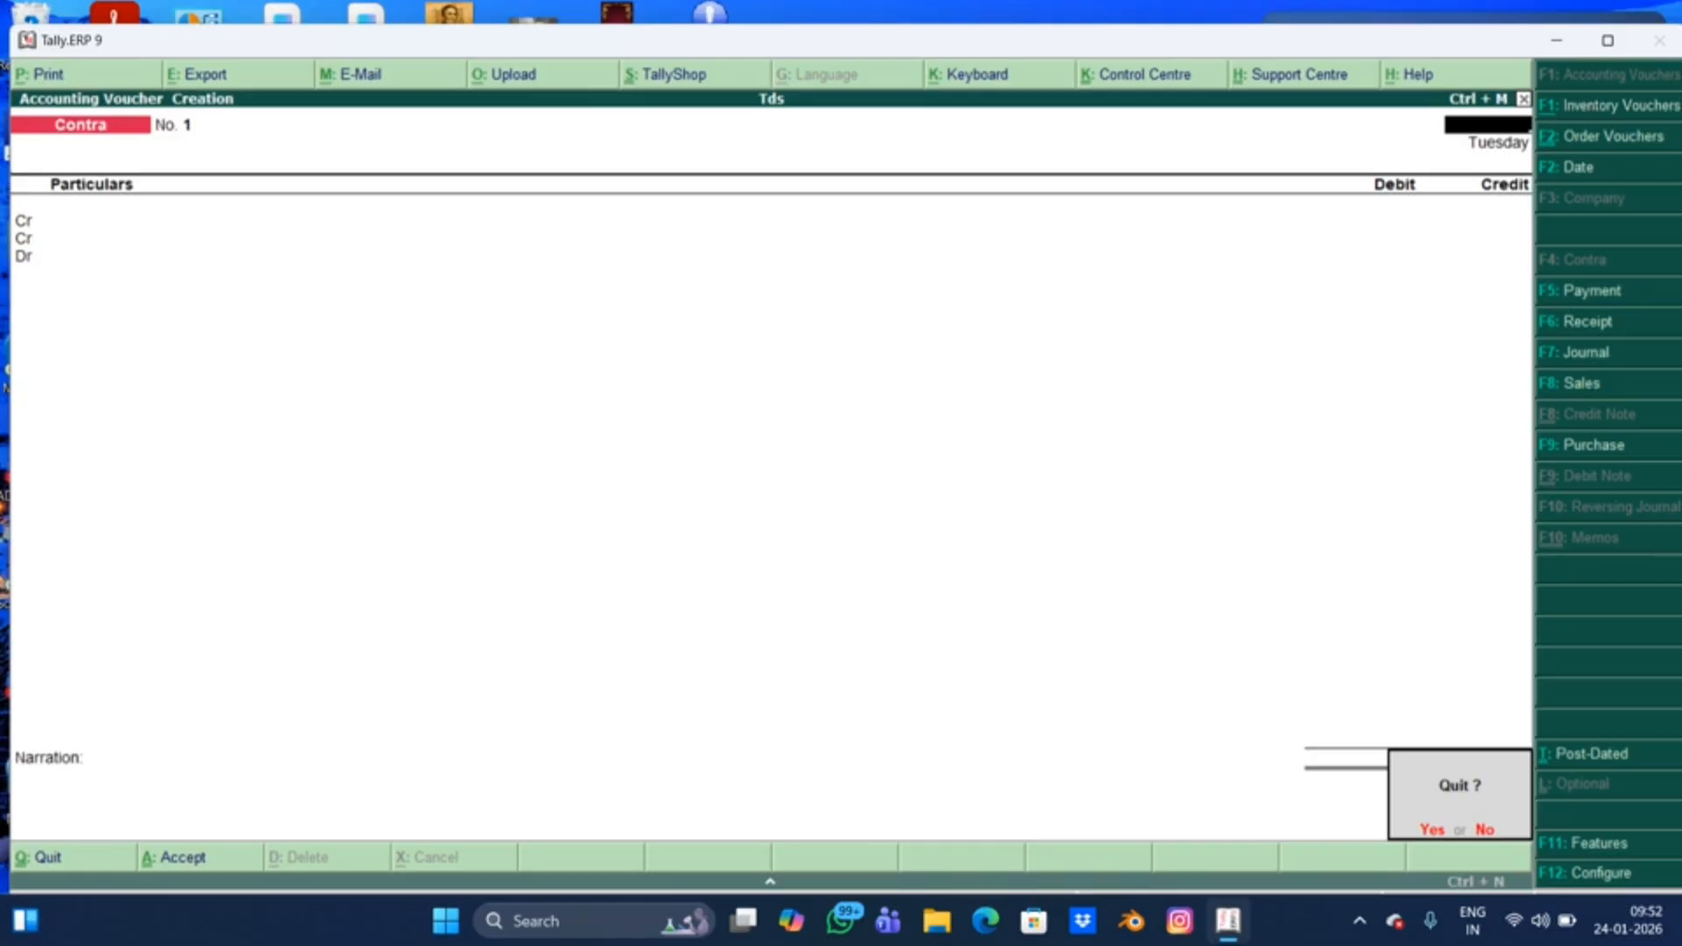
{"action": "key", "text": "y"}
{"action": "key", "text": "Return"}
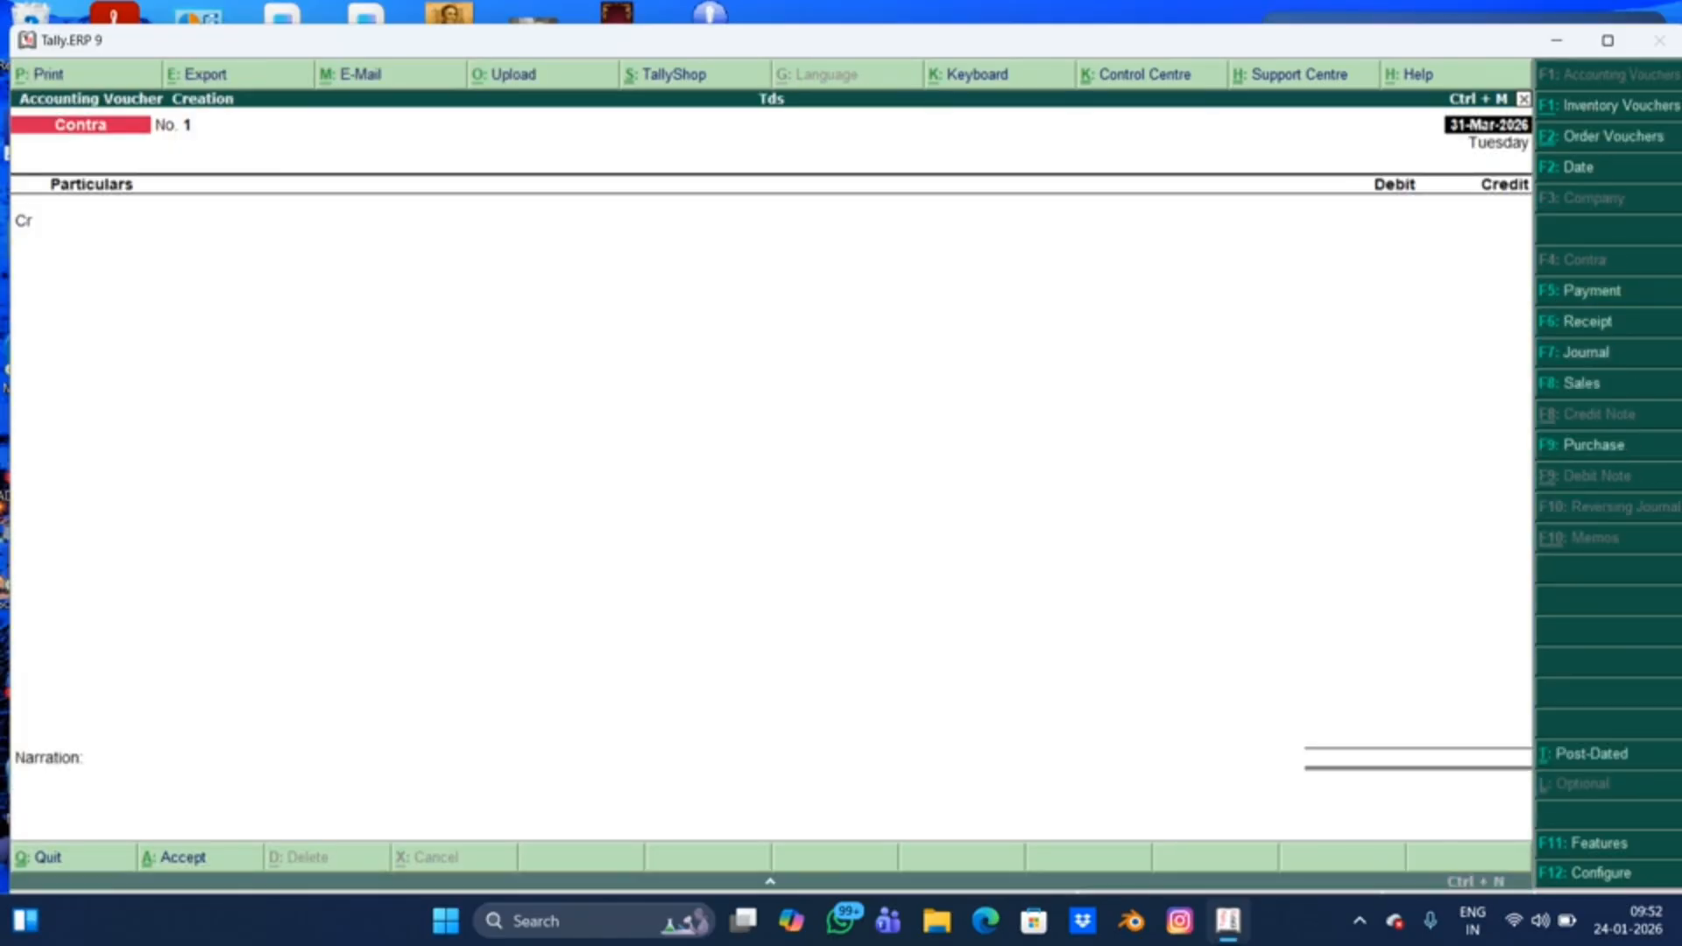
Step: Keep the voucher date 31-Mar-2026 and credit the Cash ledger with 15,000
{"action": "key", "text": "Return"}
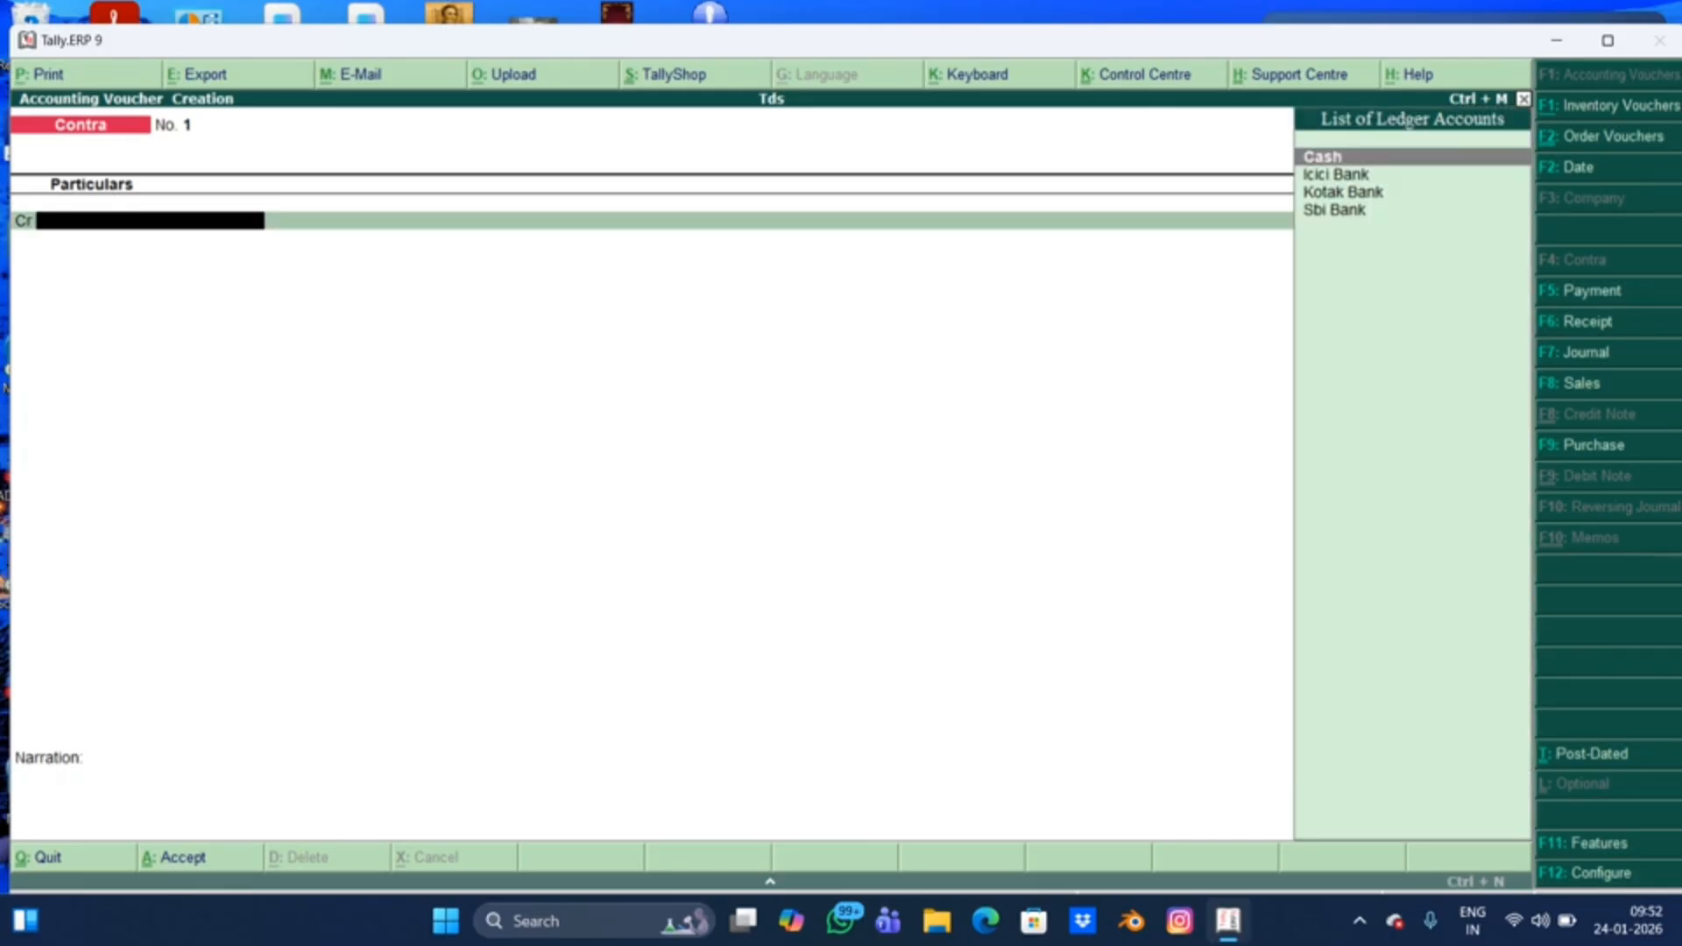
{"action": "key", "text": "Return"}
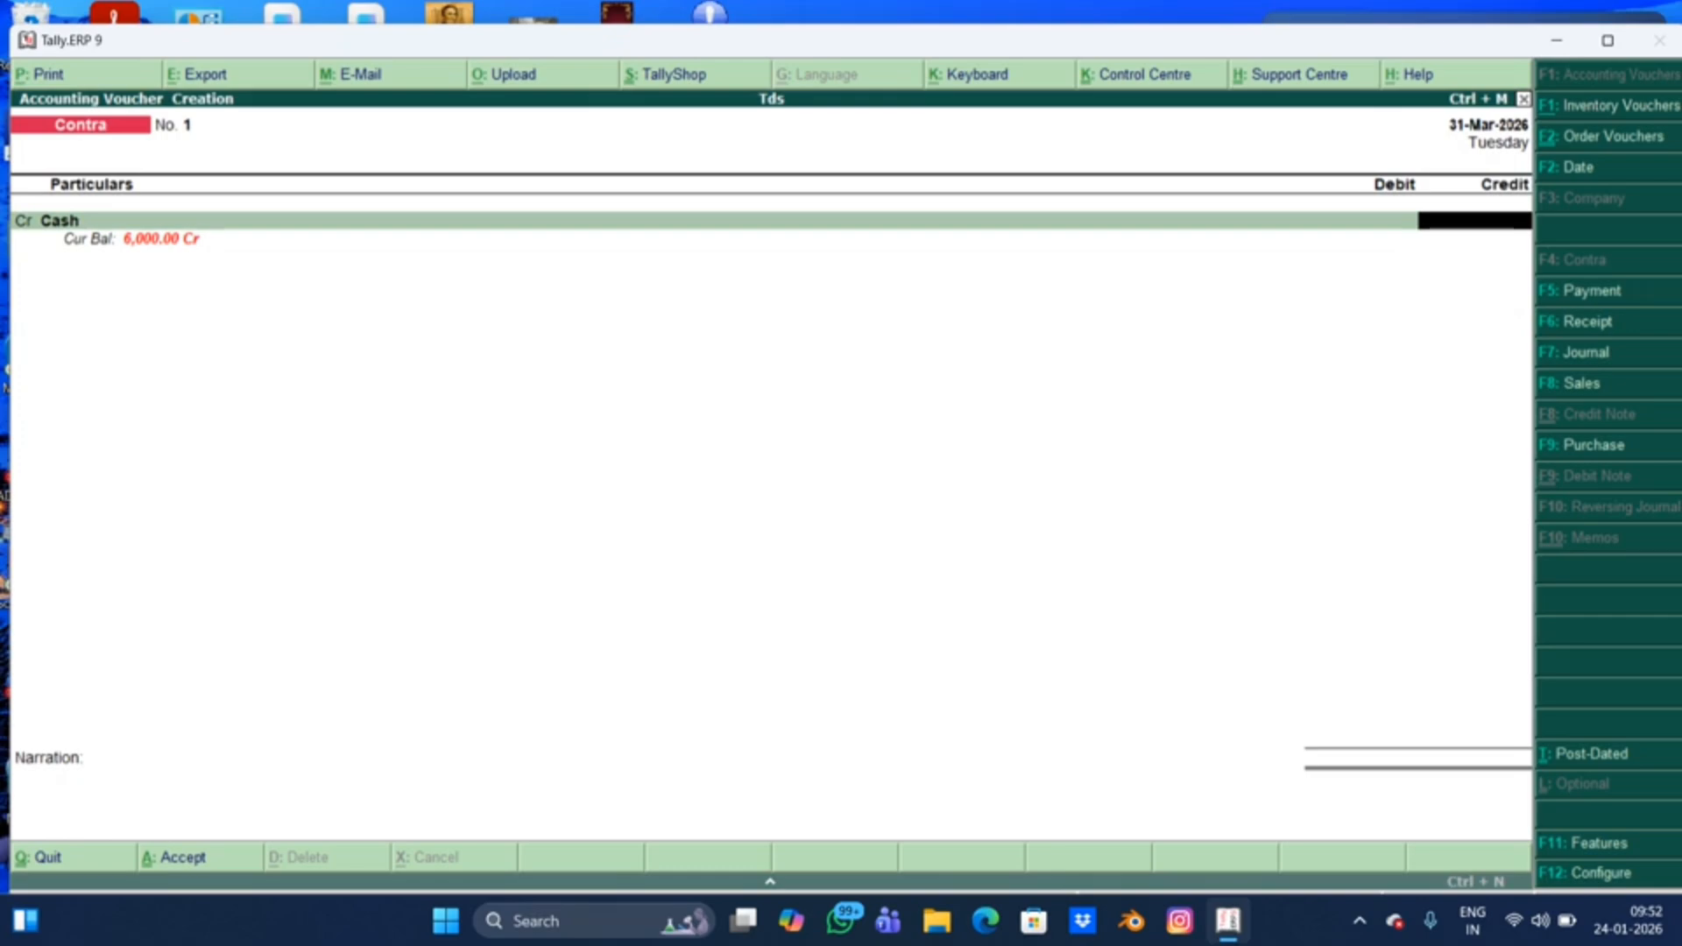
{"action": "type", "text": "15000"}
{"action": "key", "text": "Return"}
{"action": "key", "text": "Return"}
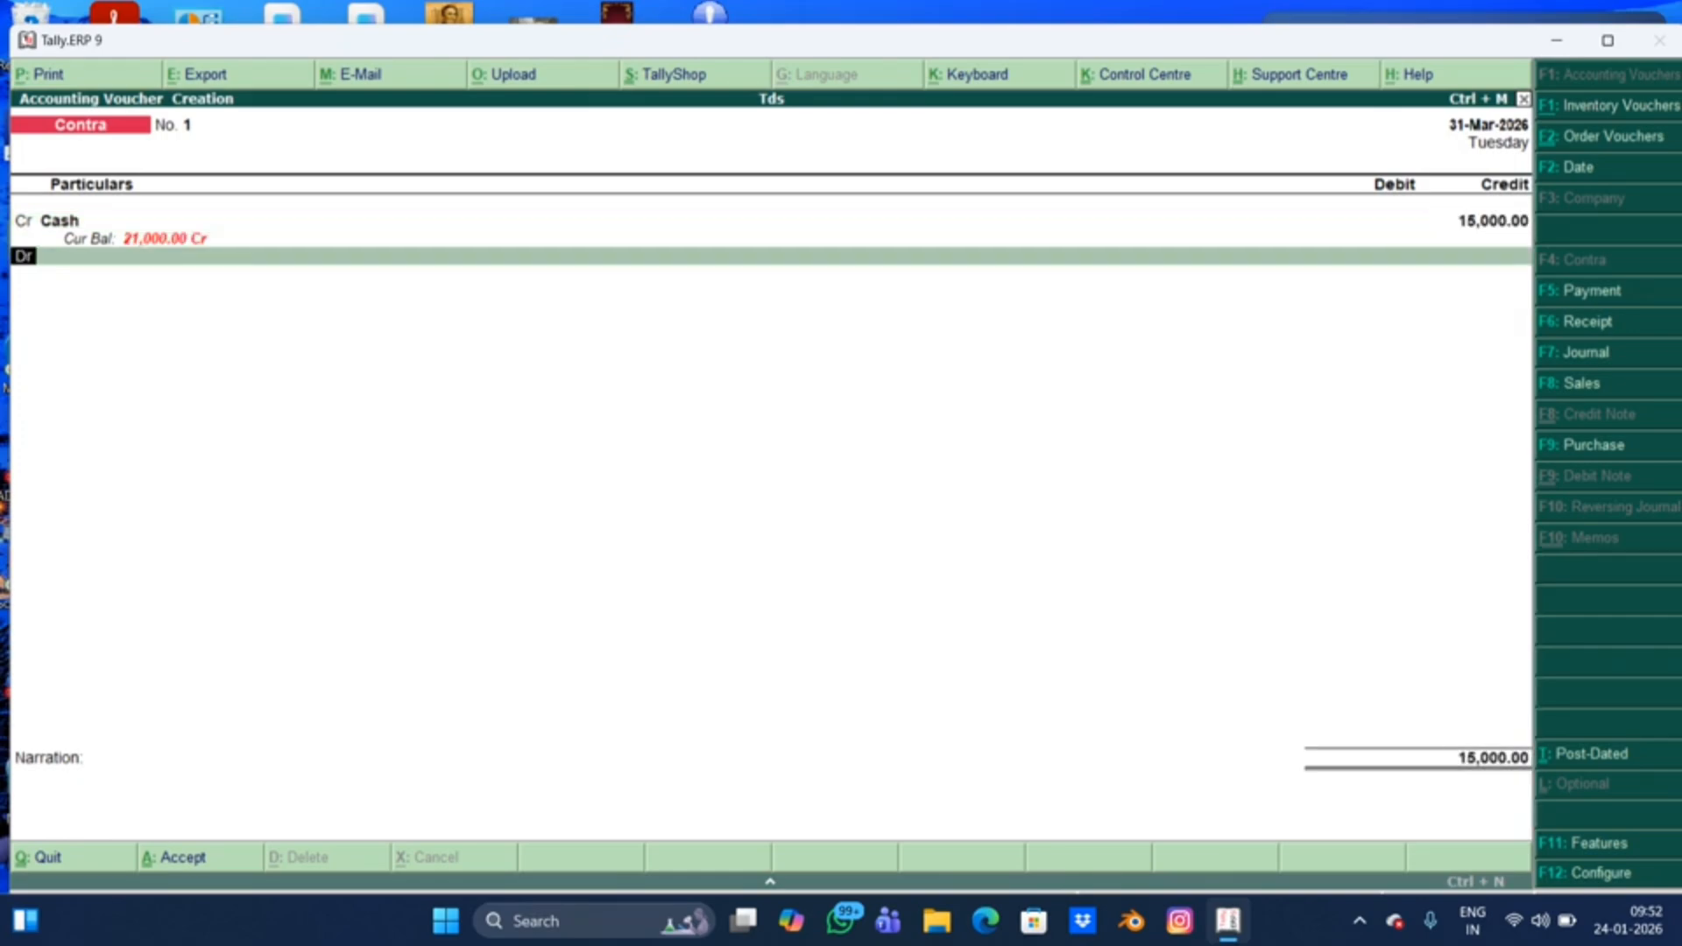
Step: Debit the Icici Bank ledger with 15,000 and accept the Cash bank allocation for the full amount
{"action": "key", "text": "Return"}
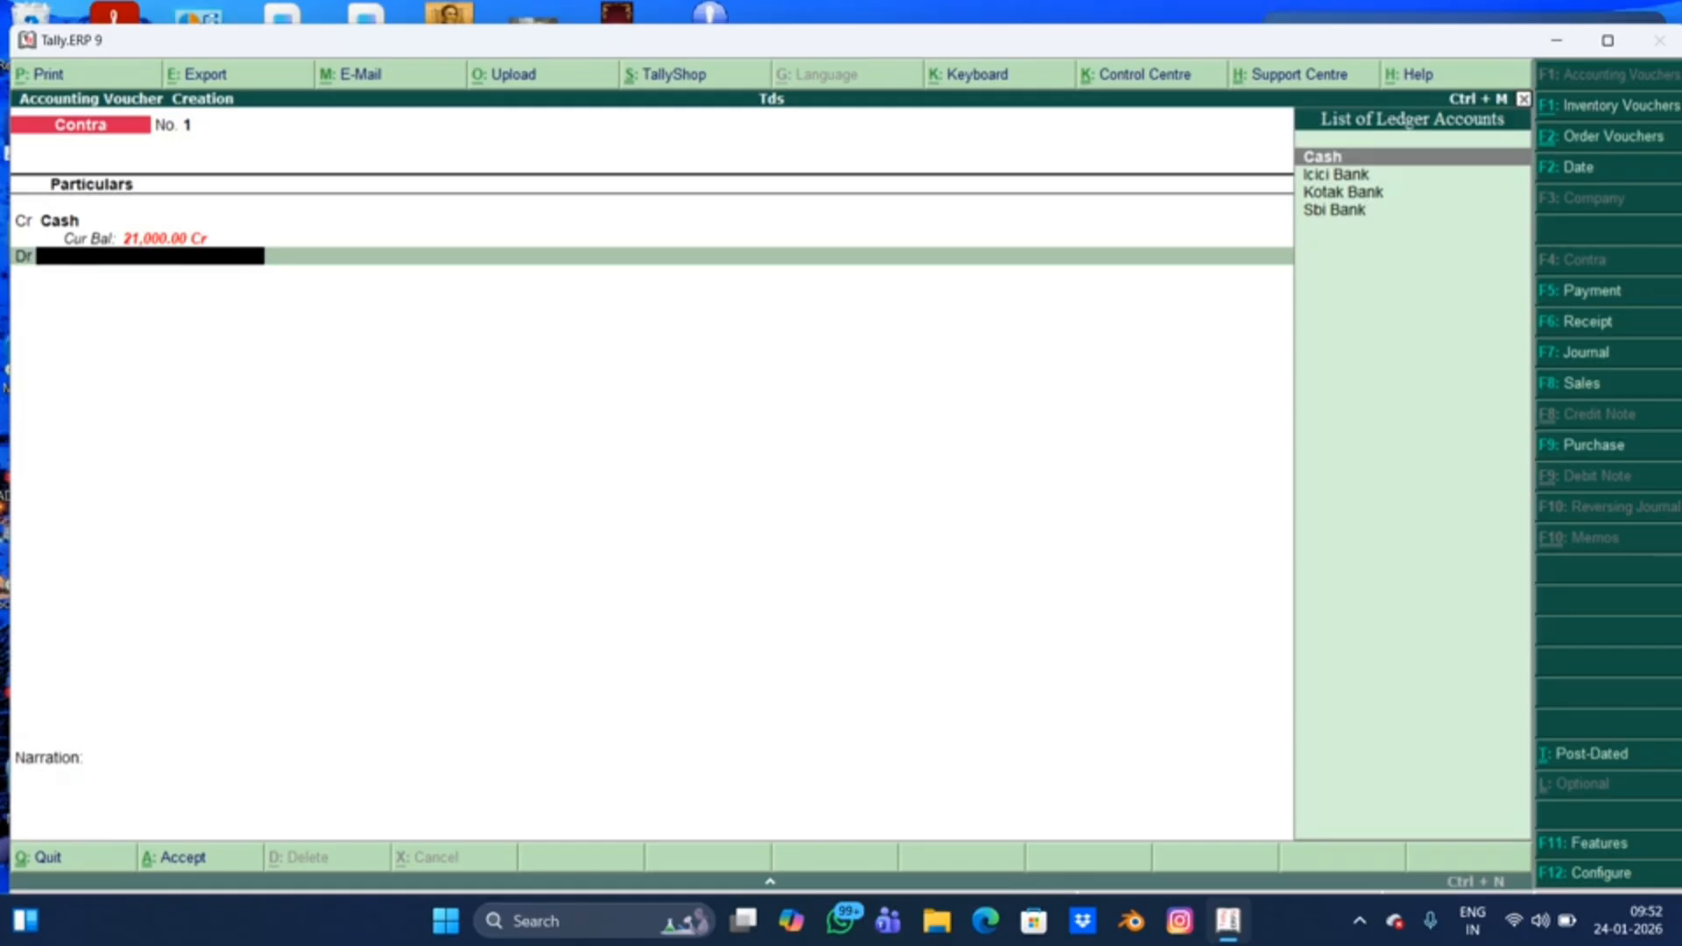
{"action": "key", "text": "Down"}
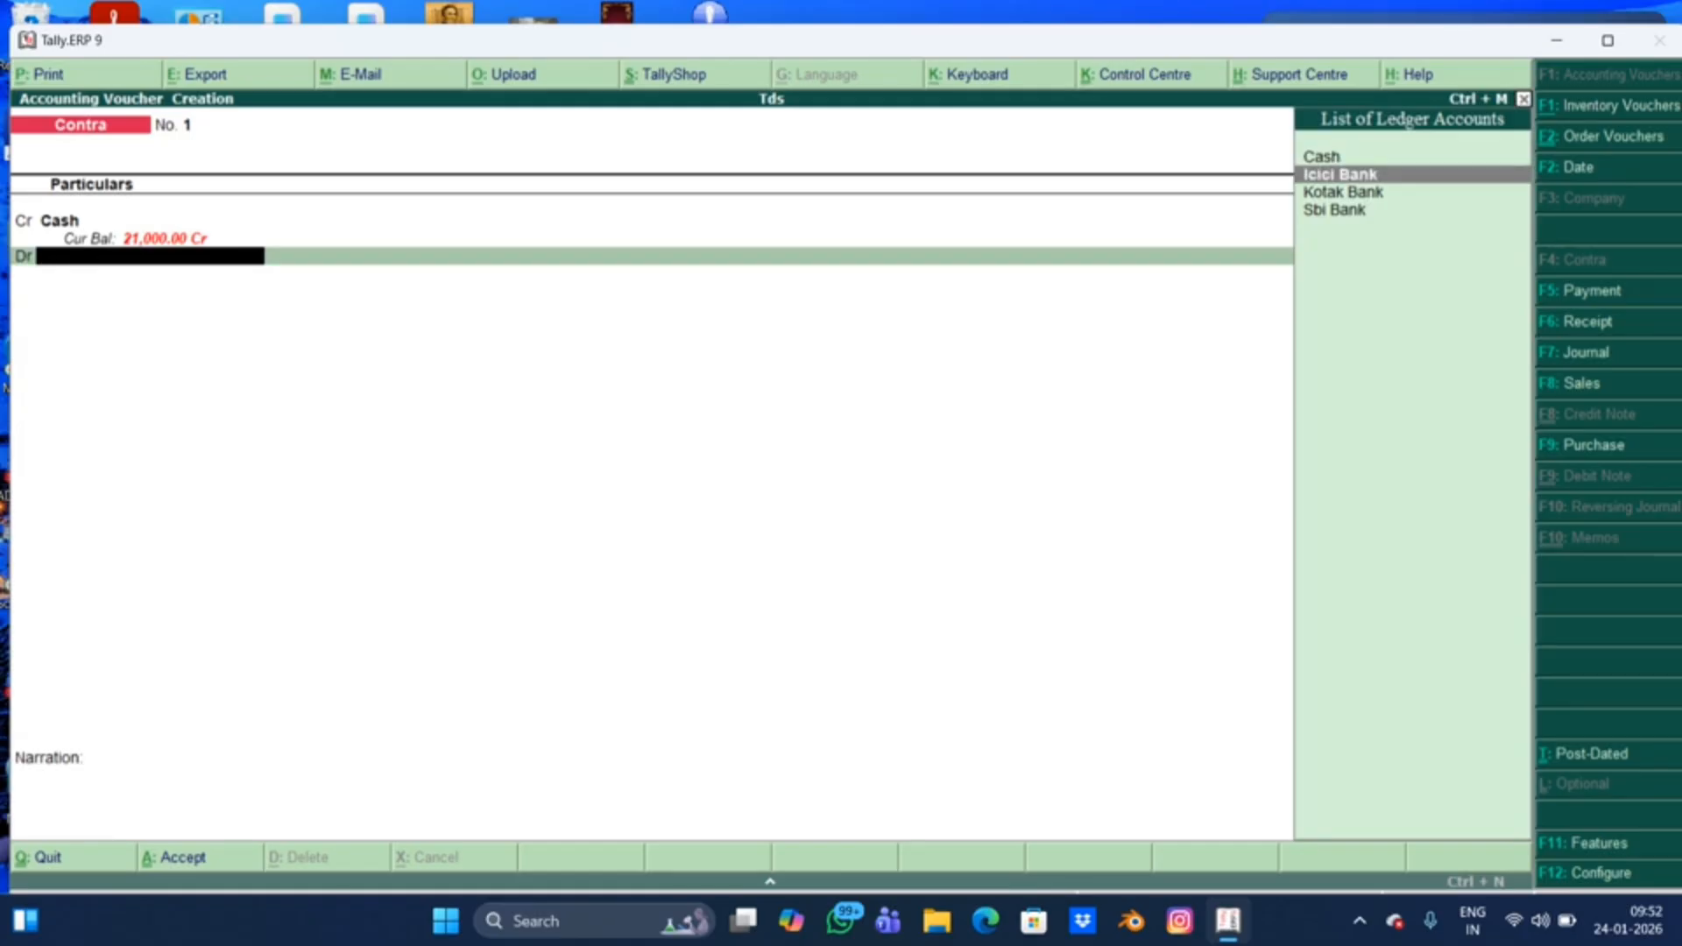
{"action": "key", "text": "Return"}
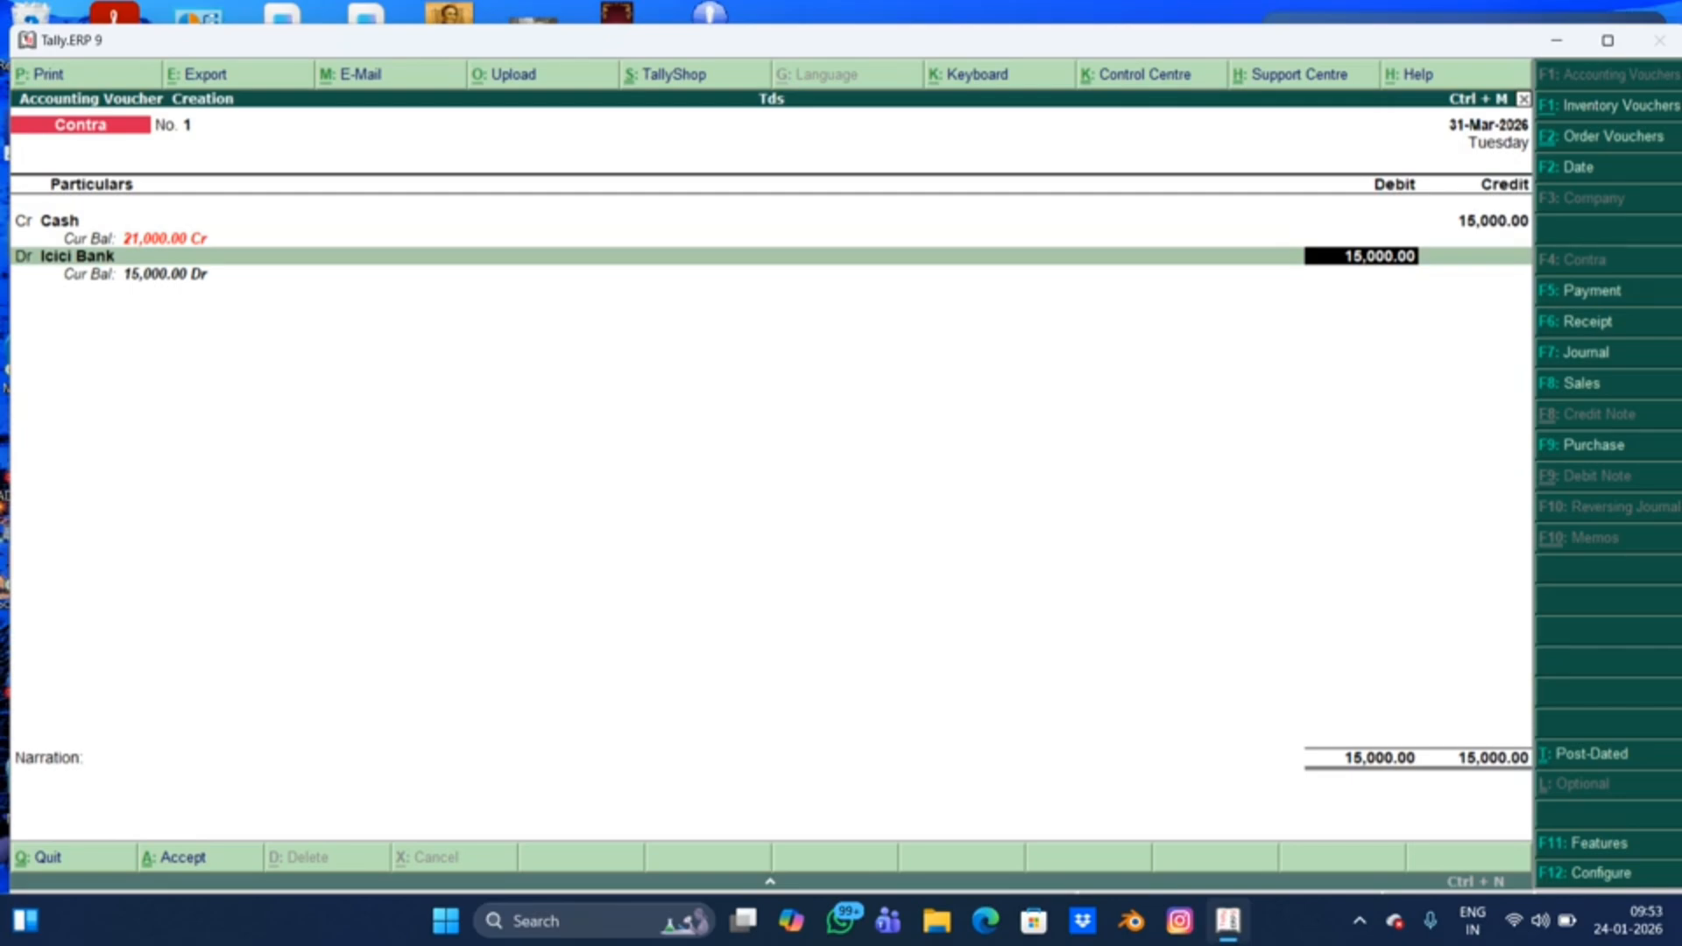
{"action": "key", "text": "Return"}
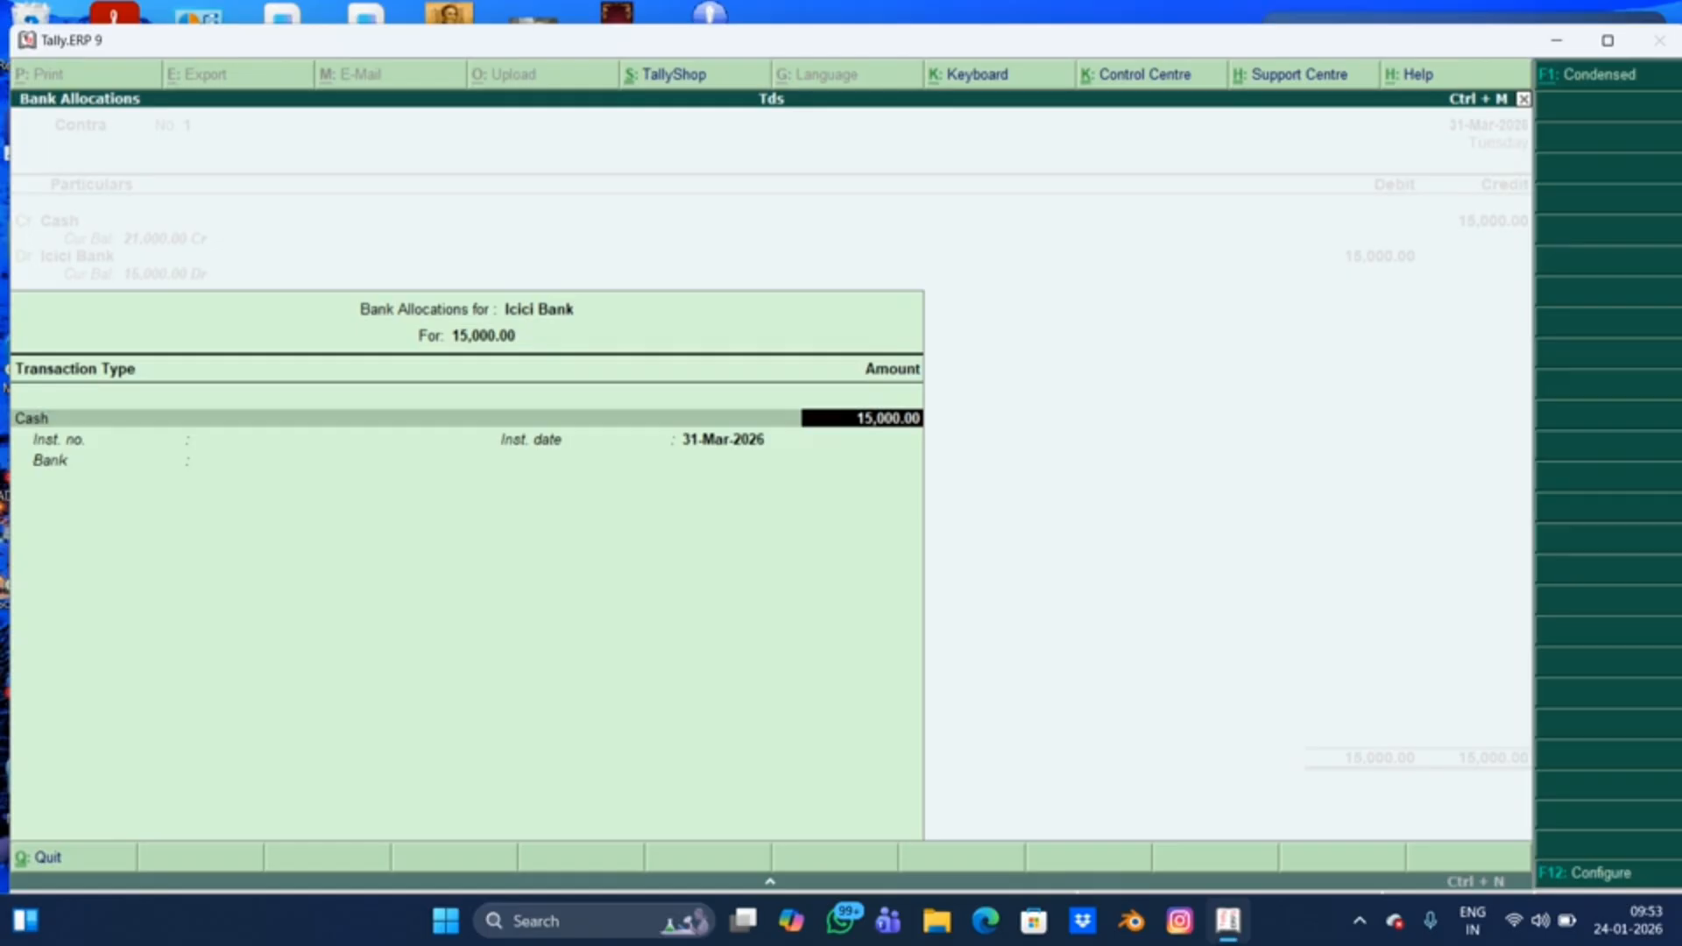
{"action": "key", "text": "Return"}
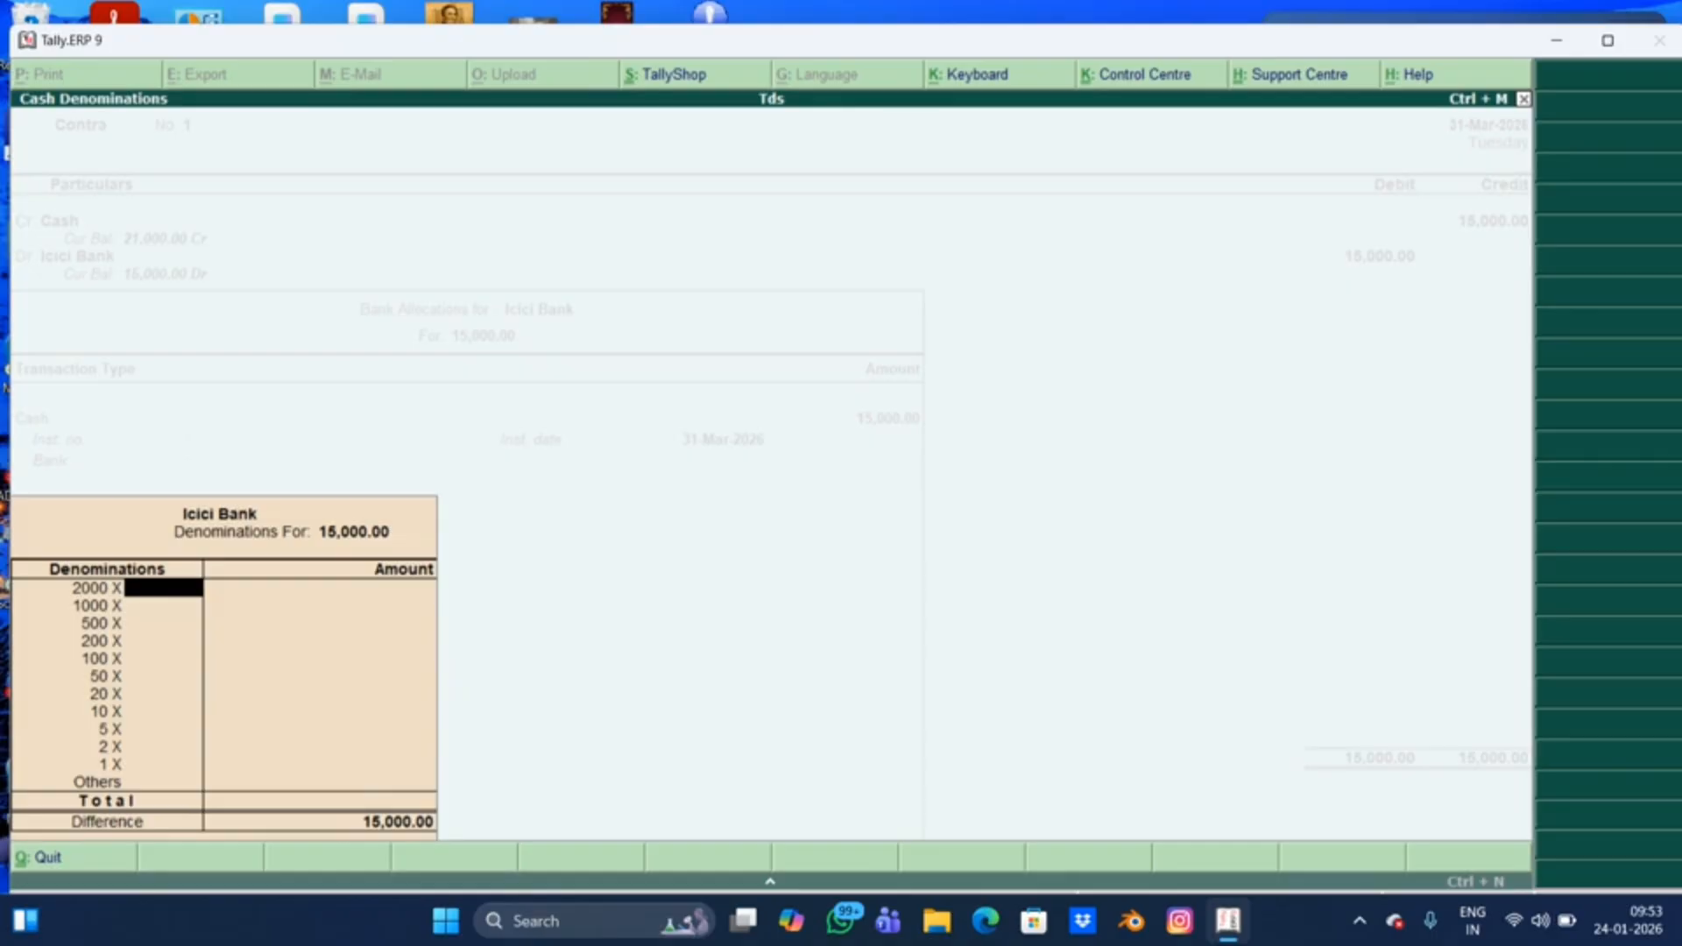
Step: Enter 10 notes of 500, 20 of 200 and 15 of 100 in the cash denominations, leaving 2000 and 1000 blank
{"action": "key", "text": "Return"}
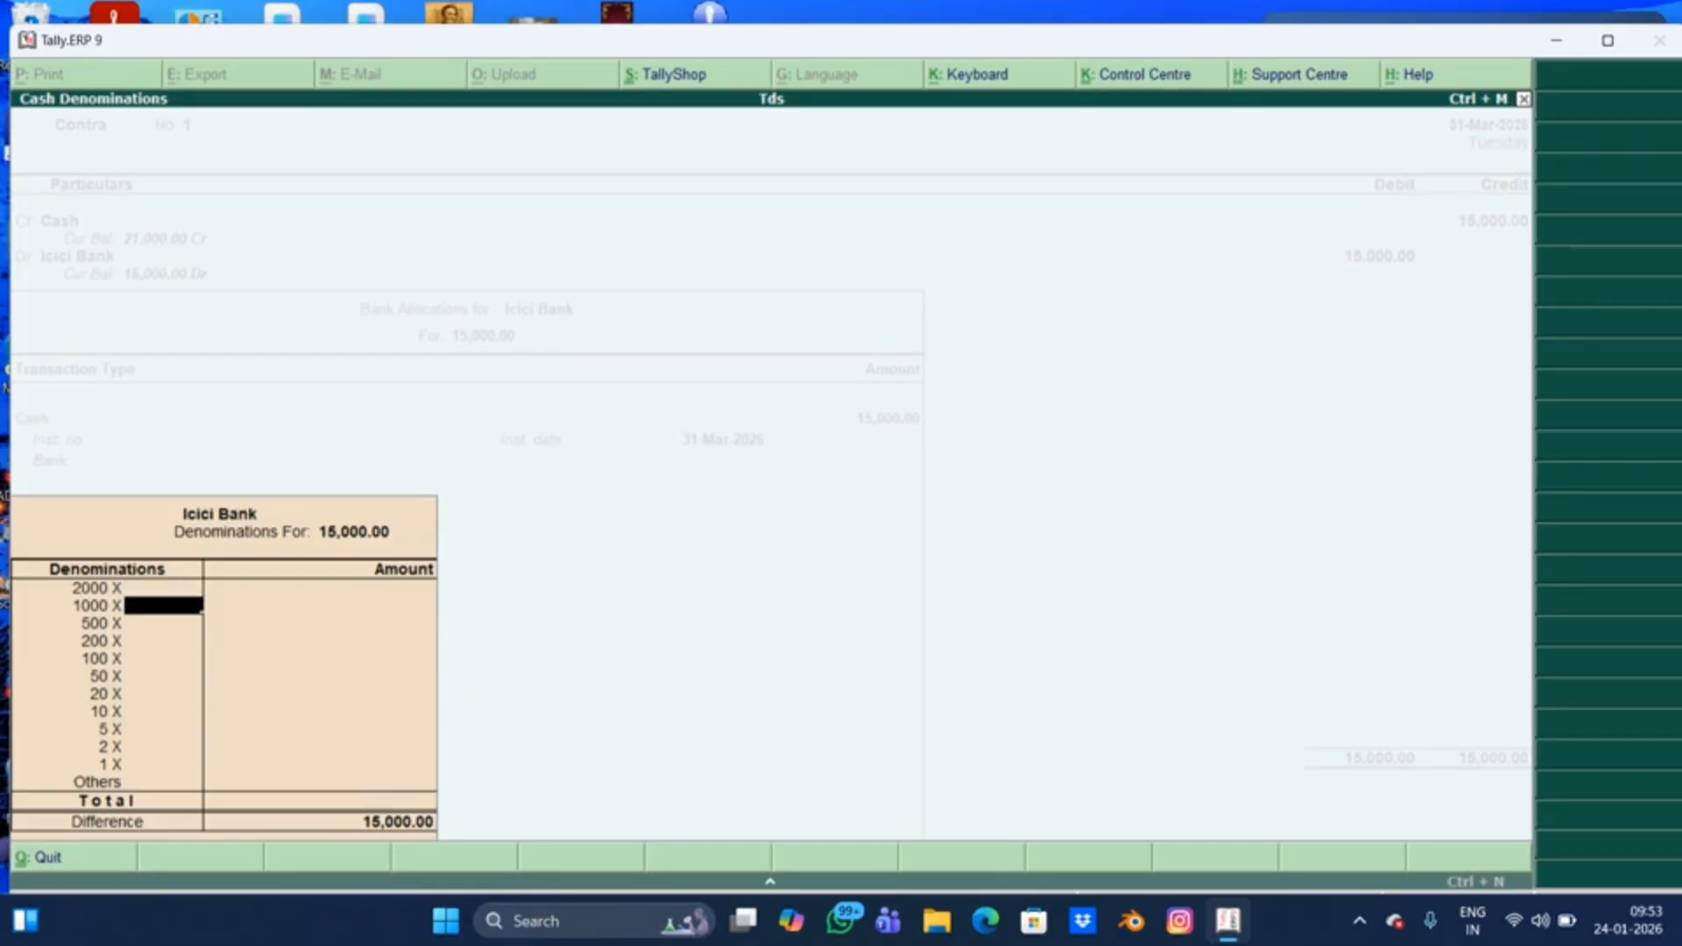
{"action": "key", "text": "Return"}
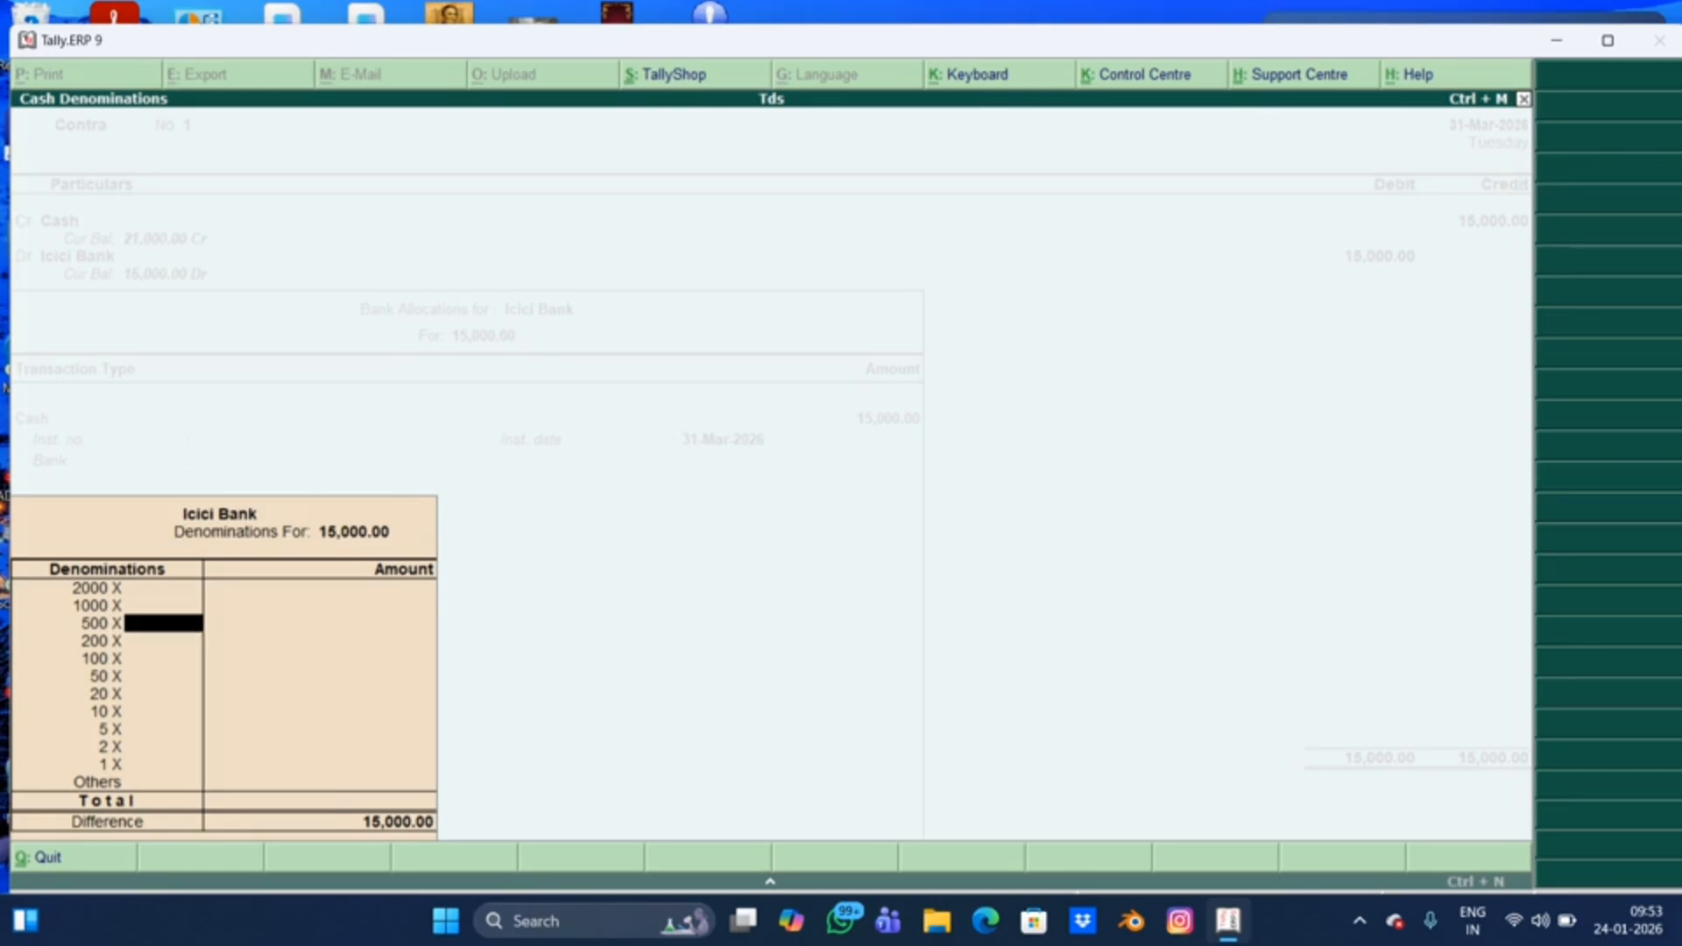
{"action": "type", "text": "10"}
{"action": "key", "text": "Return"}
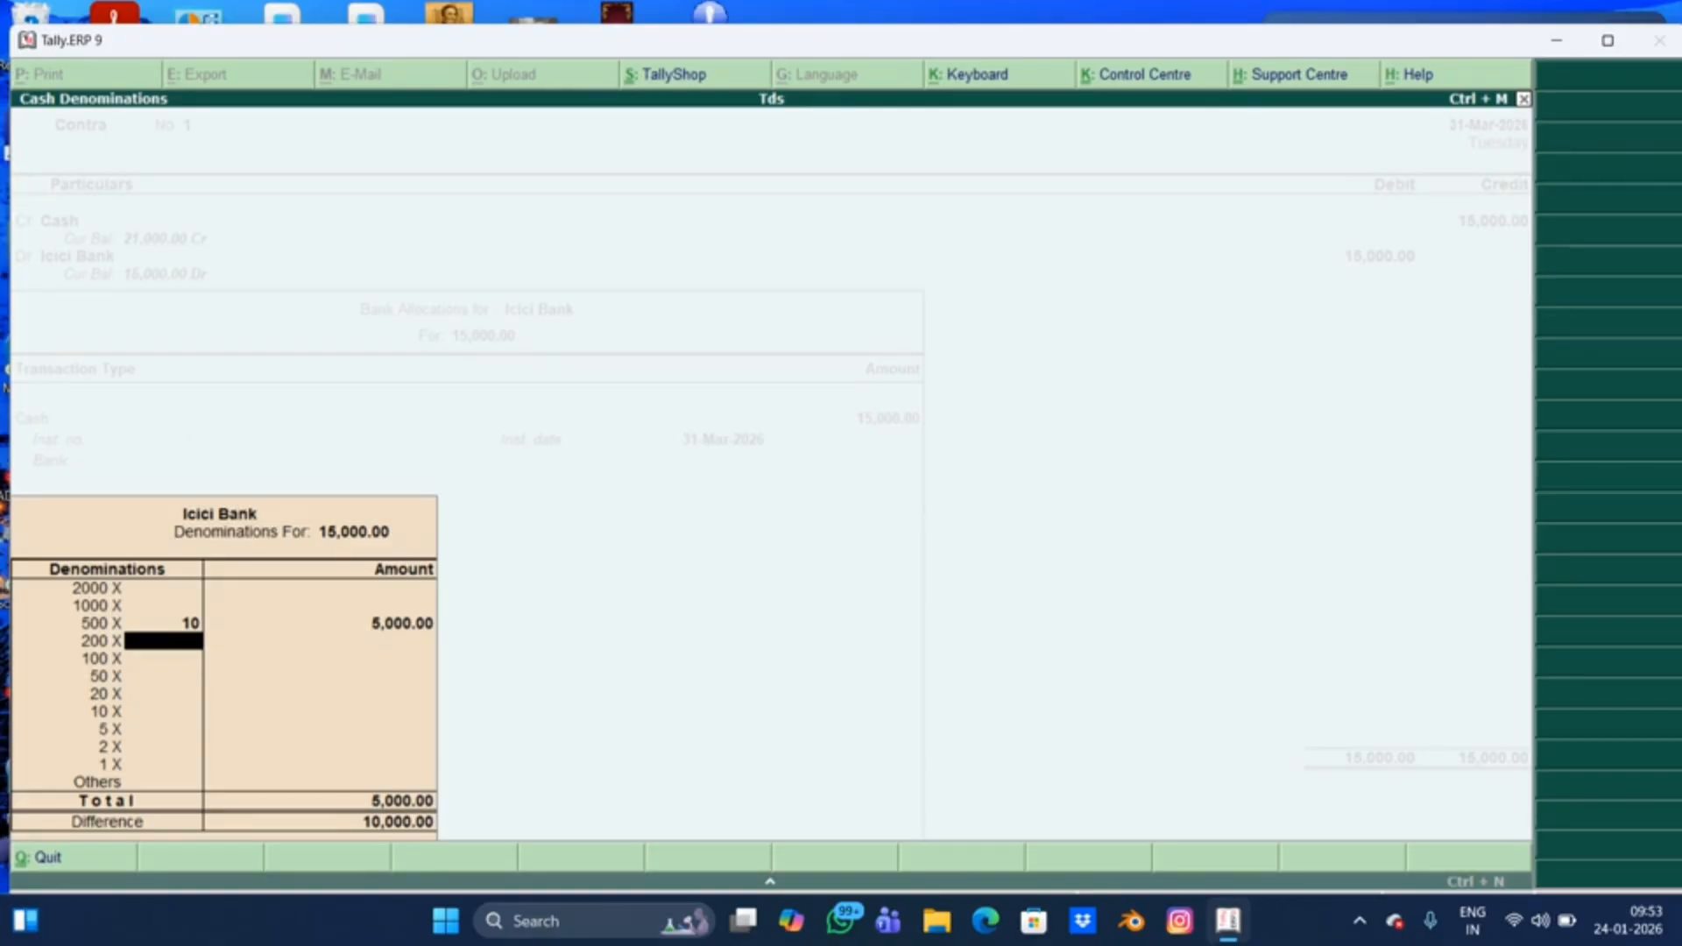
{"action": "type", "text": "20"}
{"action": "key", "text": "Return"}
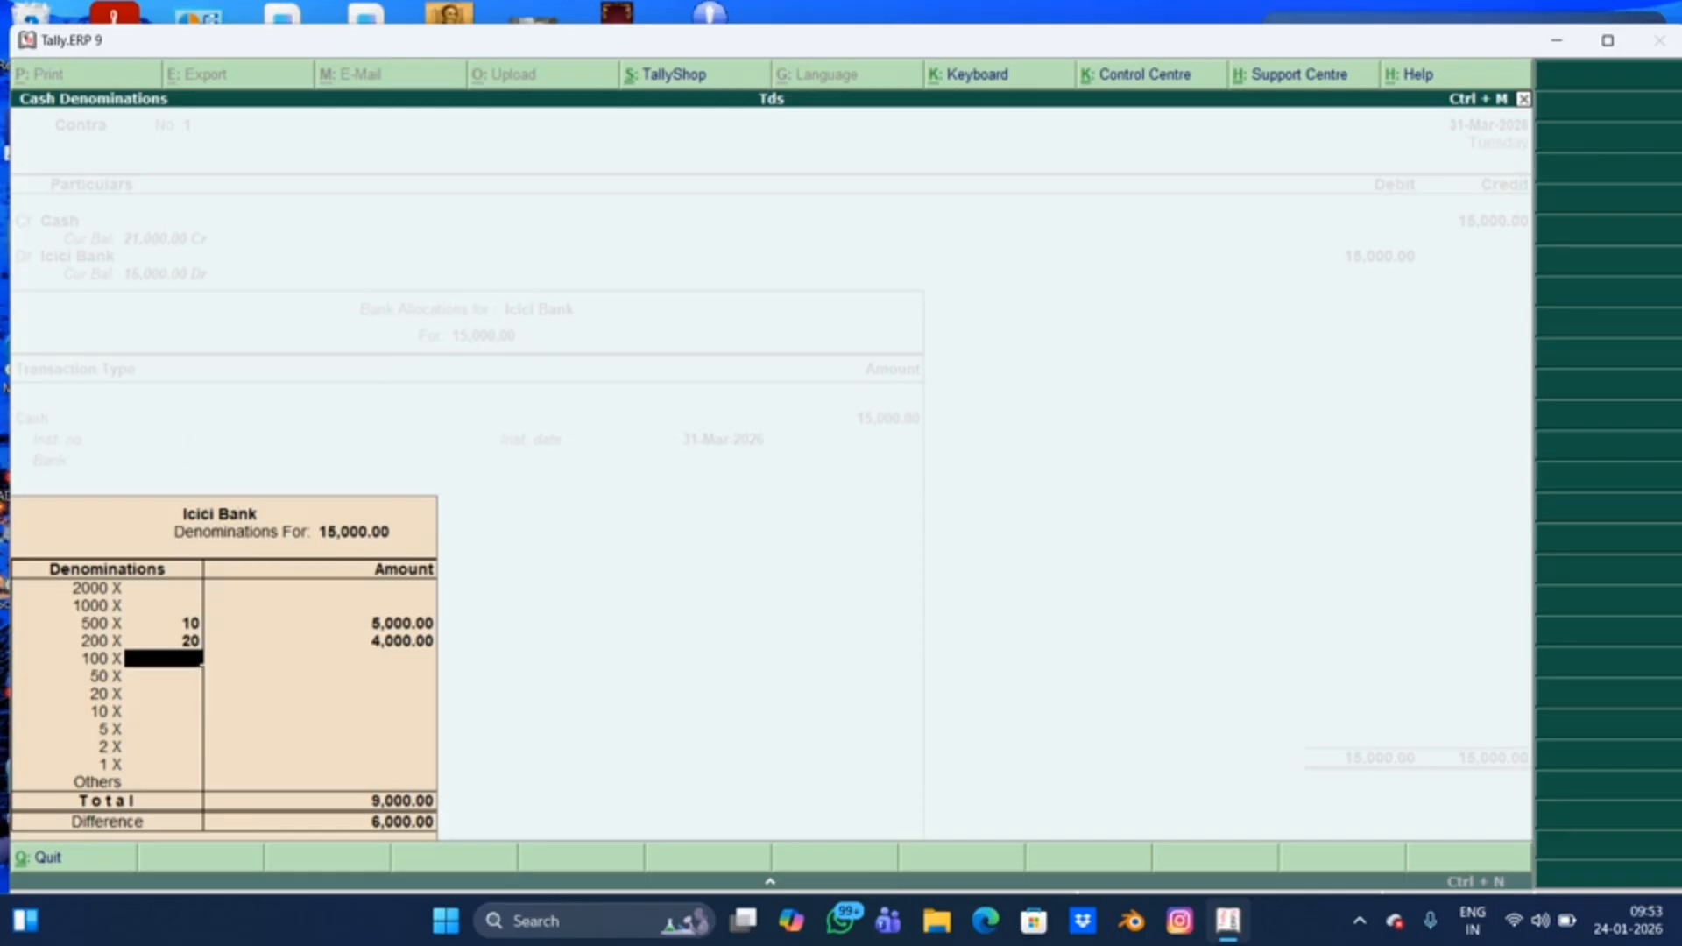
{"action": "type", "text": "15"}
{"action": "key", "text": "Return"}
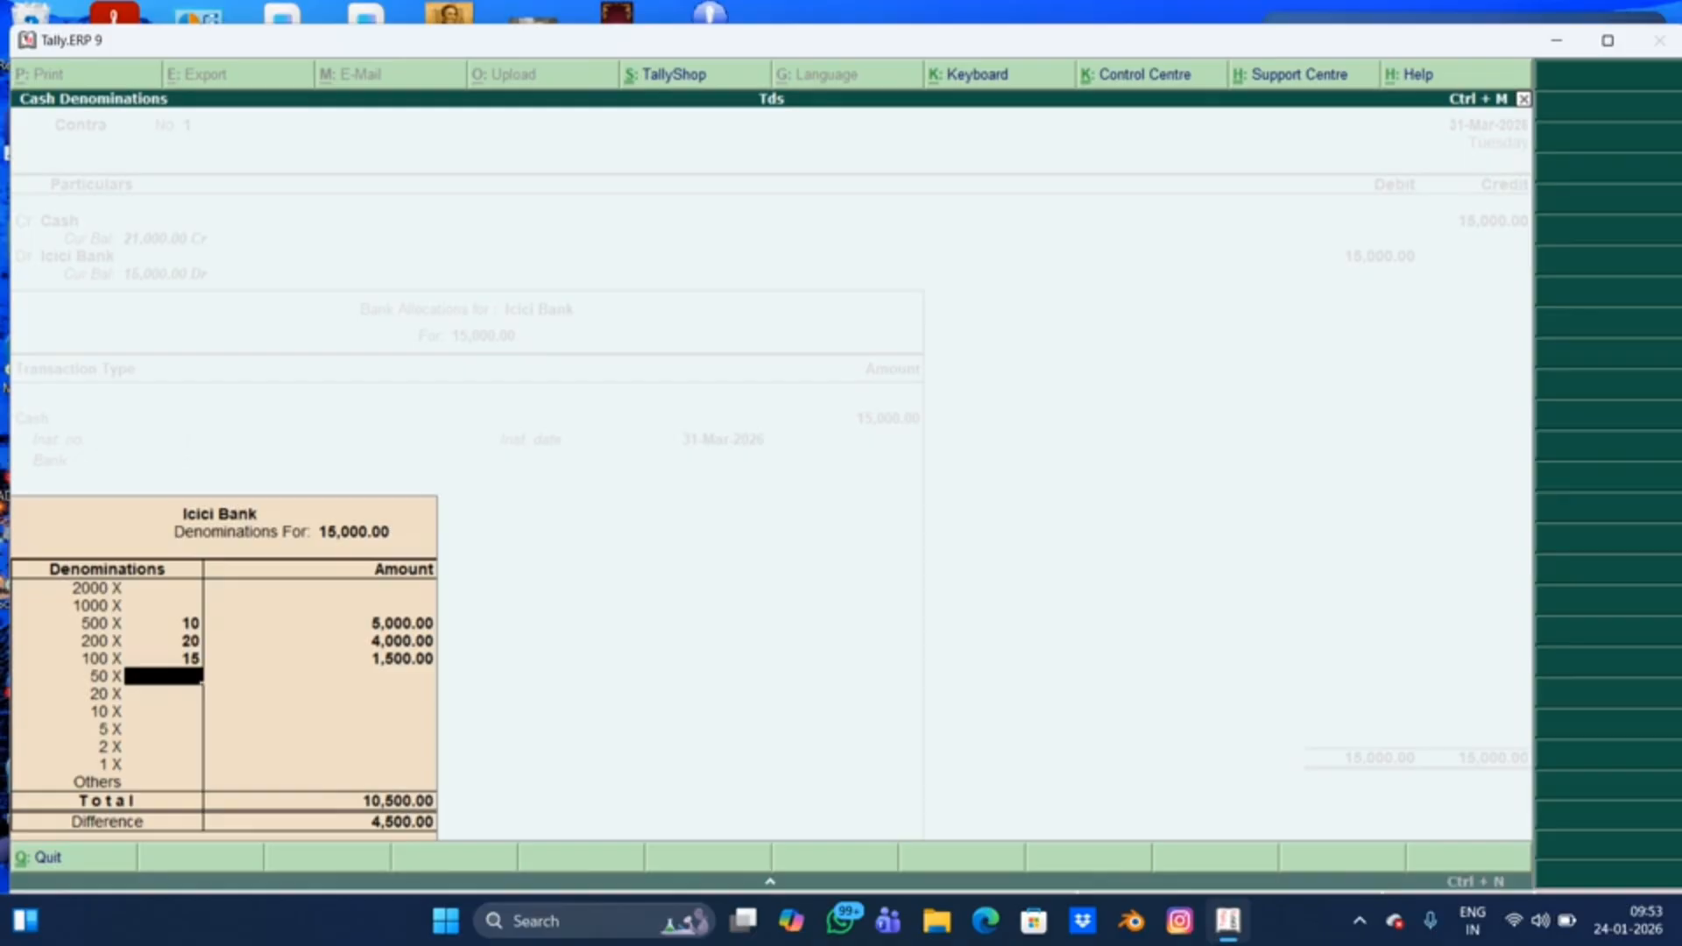
Step: Enter 30 notes of 50, 50 of 20 and 100 of 10 in the cash denominations
{"action": "type", "text": "30"}
{"action": "key", "text": "Return"}
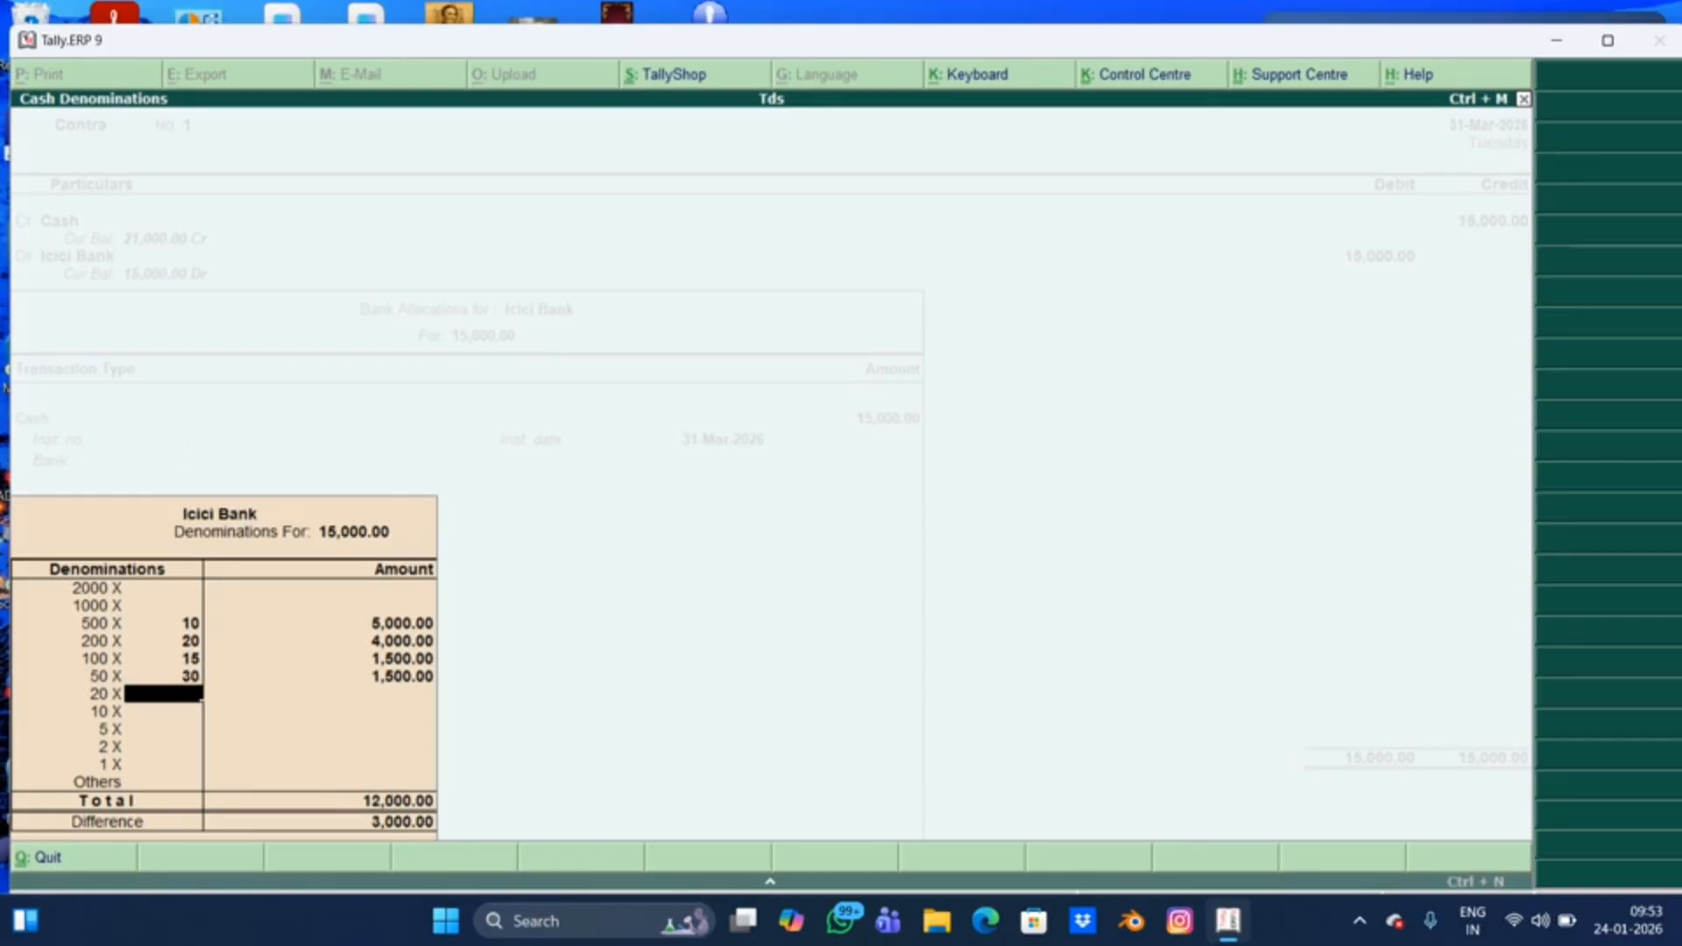
{"action": "type", "text": "50"}
{"action": "key", "text": "Return"}
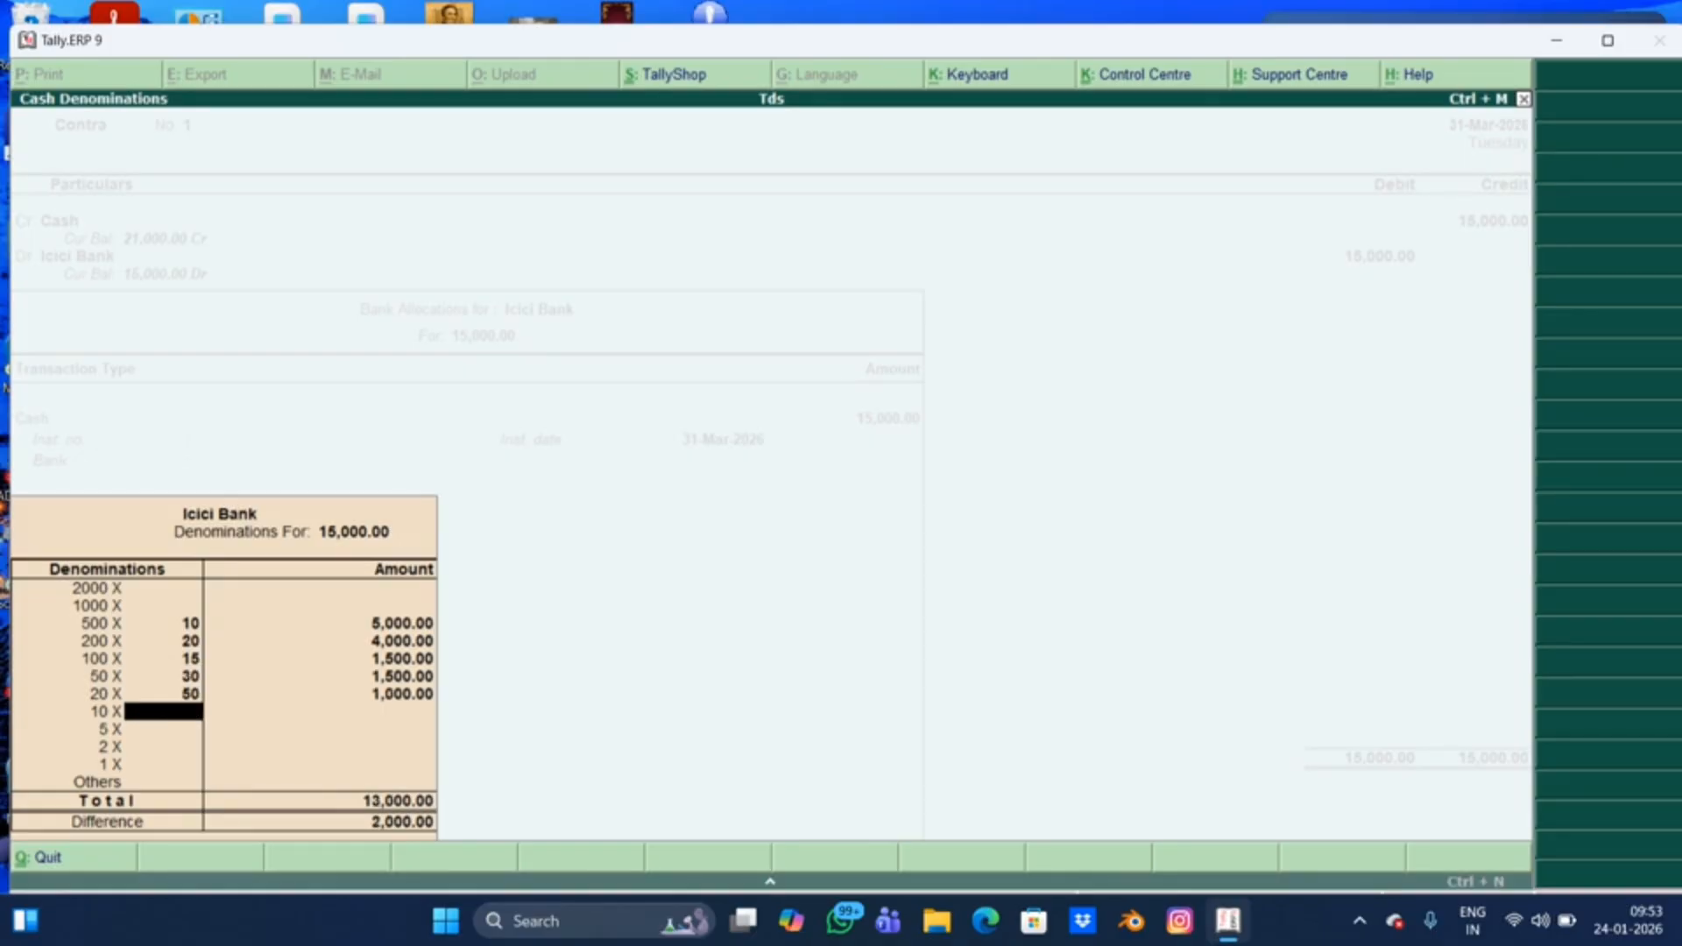
{"action": "type", "text": "100"}
{"action": "key", "text": "Return"}
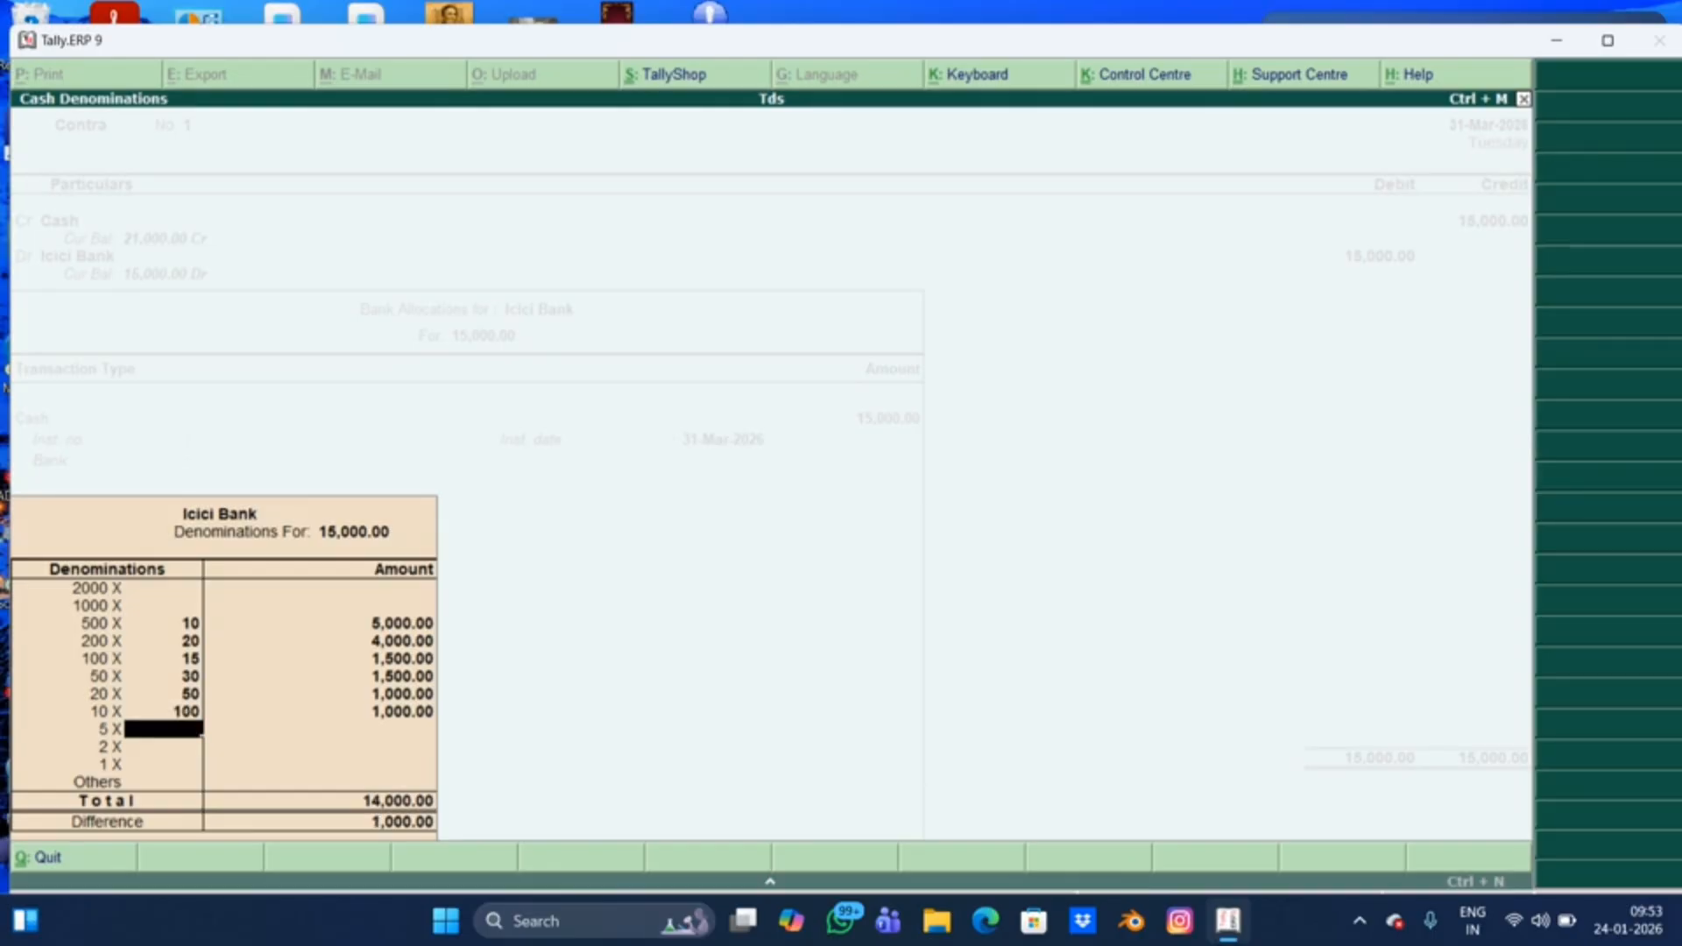
Step: Enter 50 notes of 5 in the cash denominations and raise the count to 70
{"action": "type", "text": "50"}
{"action": "key", "text": "Return"}
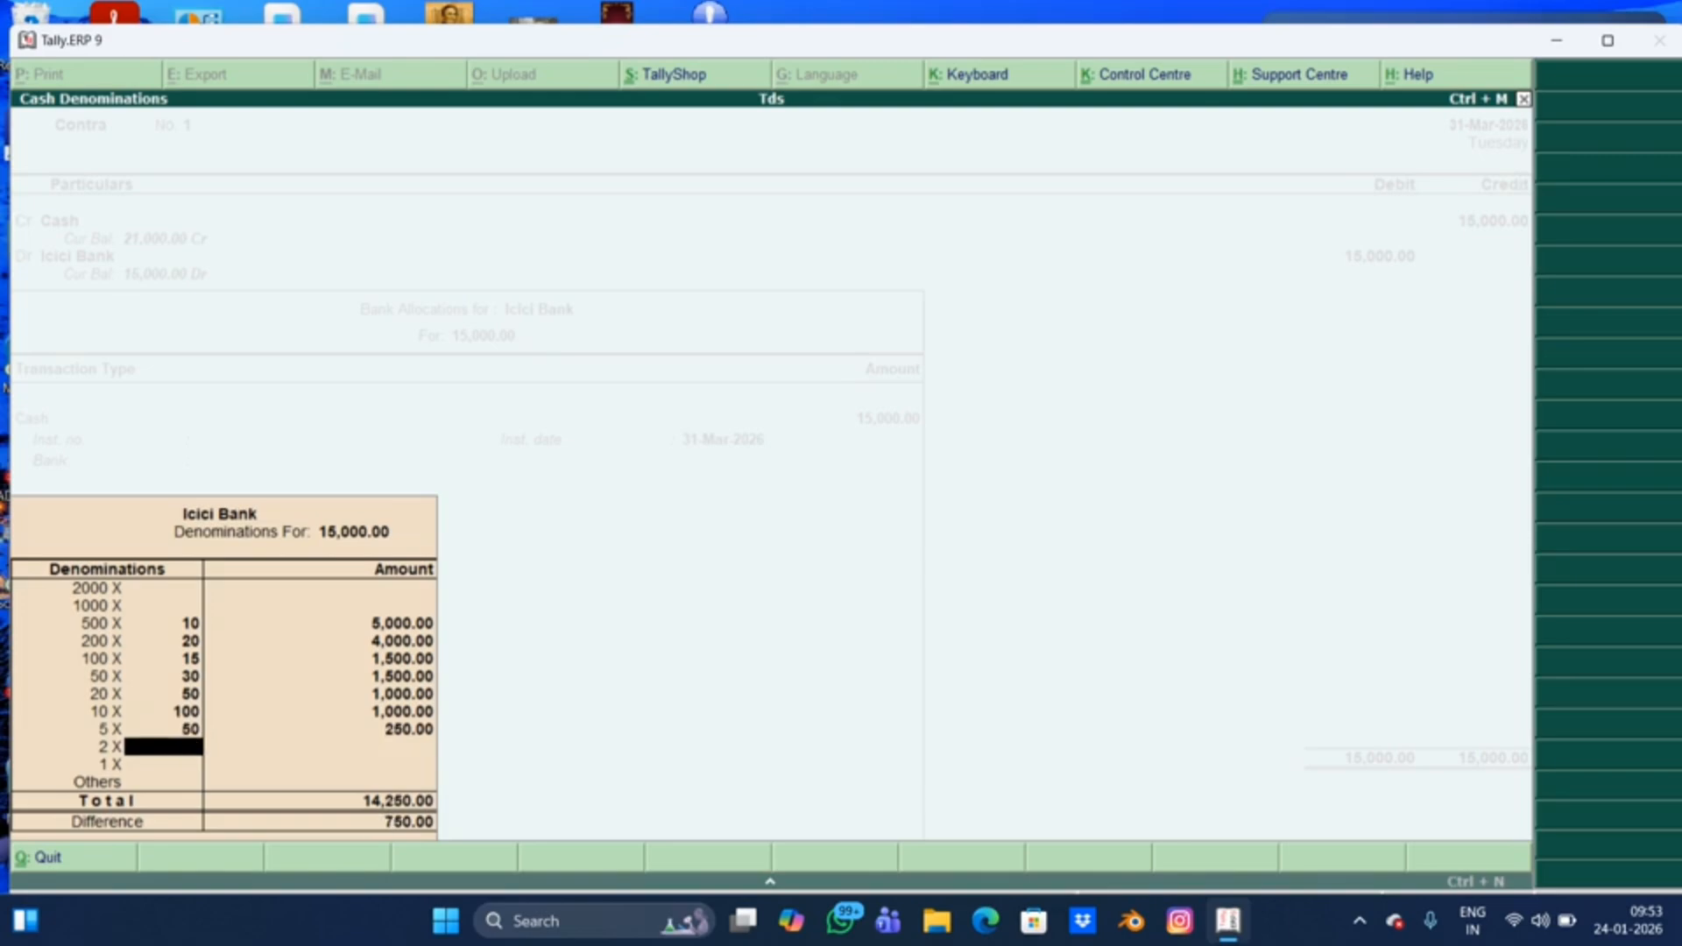
{"action": "key", "text": "Up"}
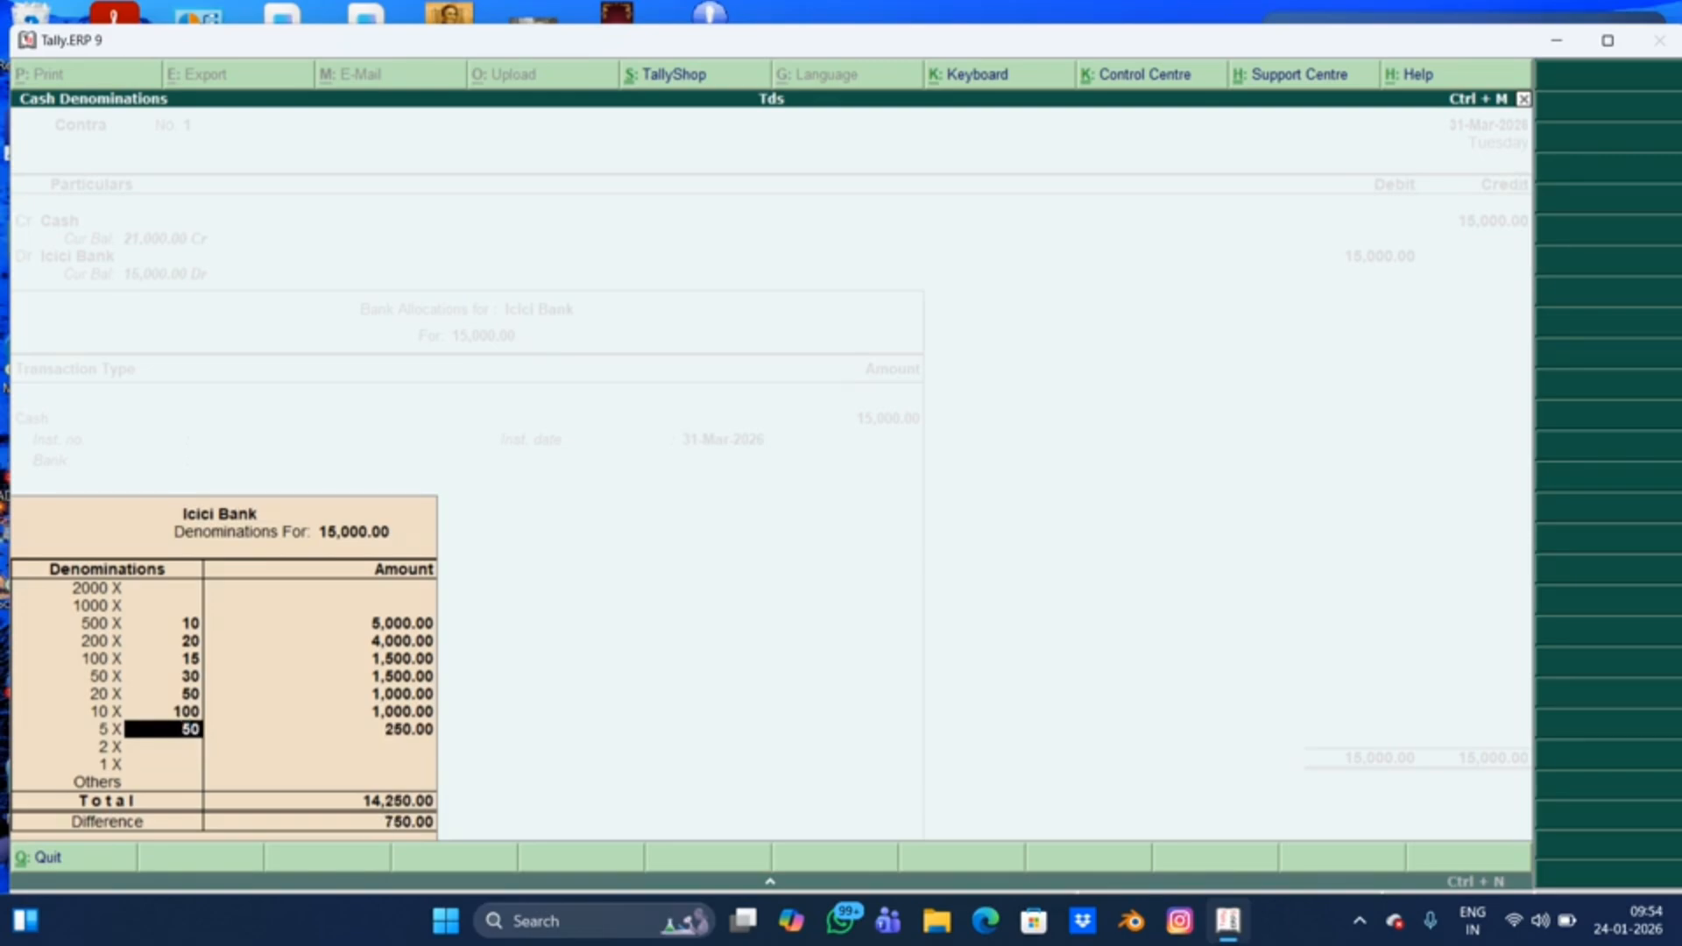
{"action": "type", "text": "70"}
{"action": "key", "text": "Return"}
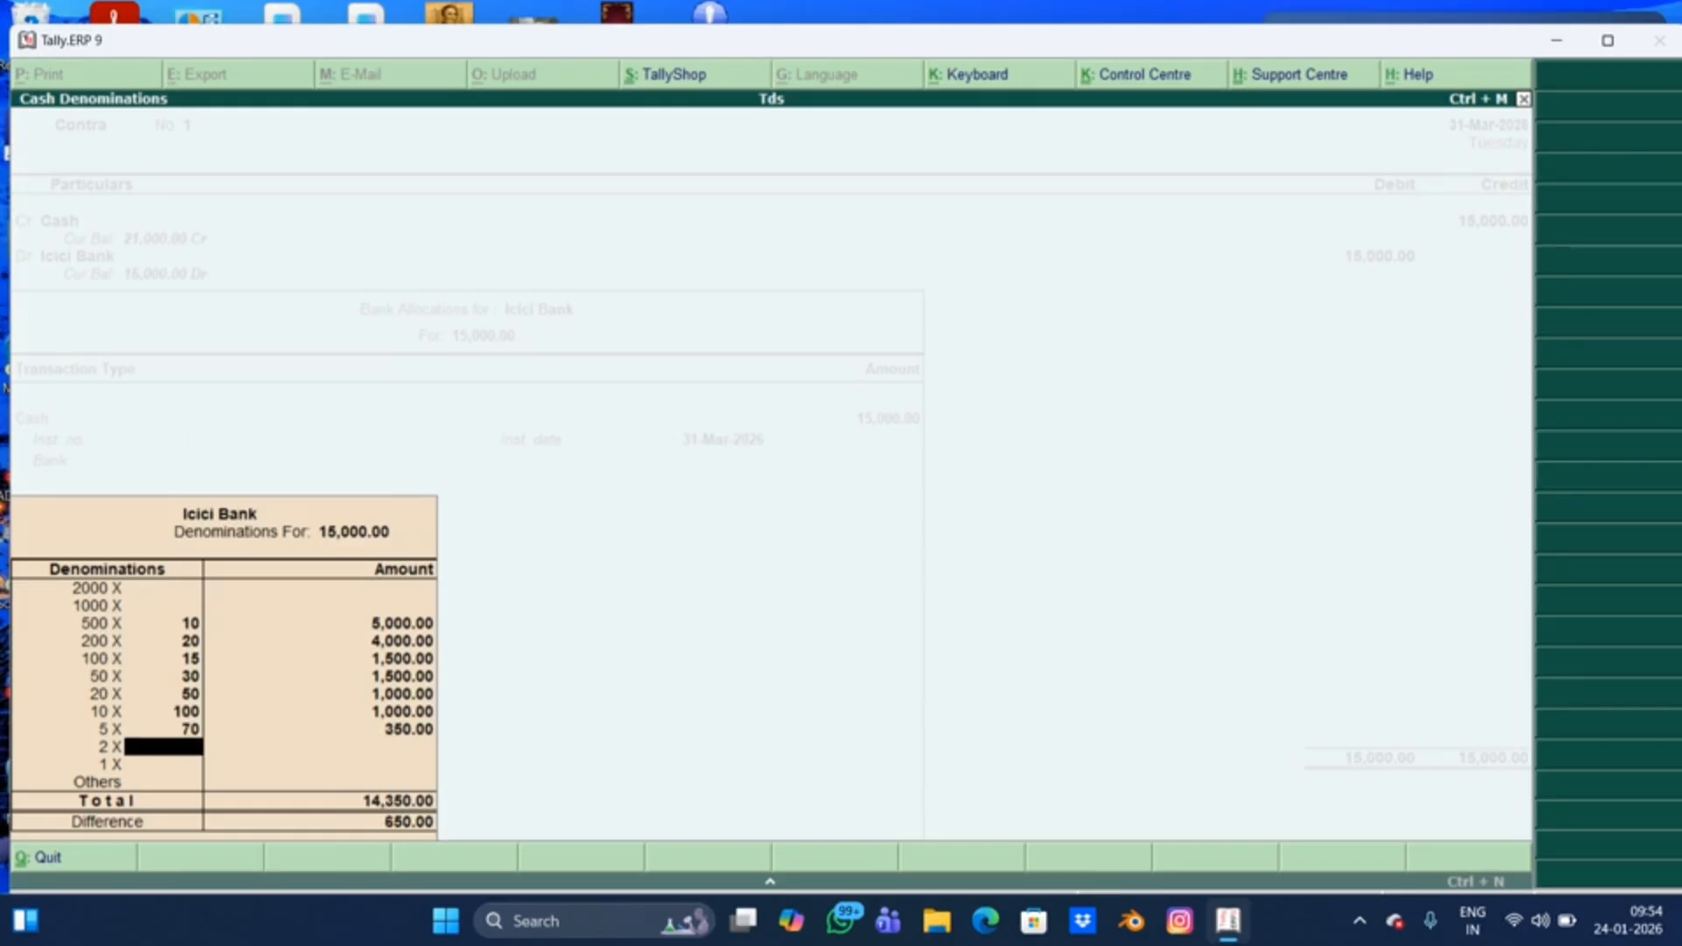
Step: Set the cash denomination counts to 60 notes of 20, 140 of 10 and 75 of 5
{"action": "key", "text": "Up"}
{"action": "key", "text": "Up"}
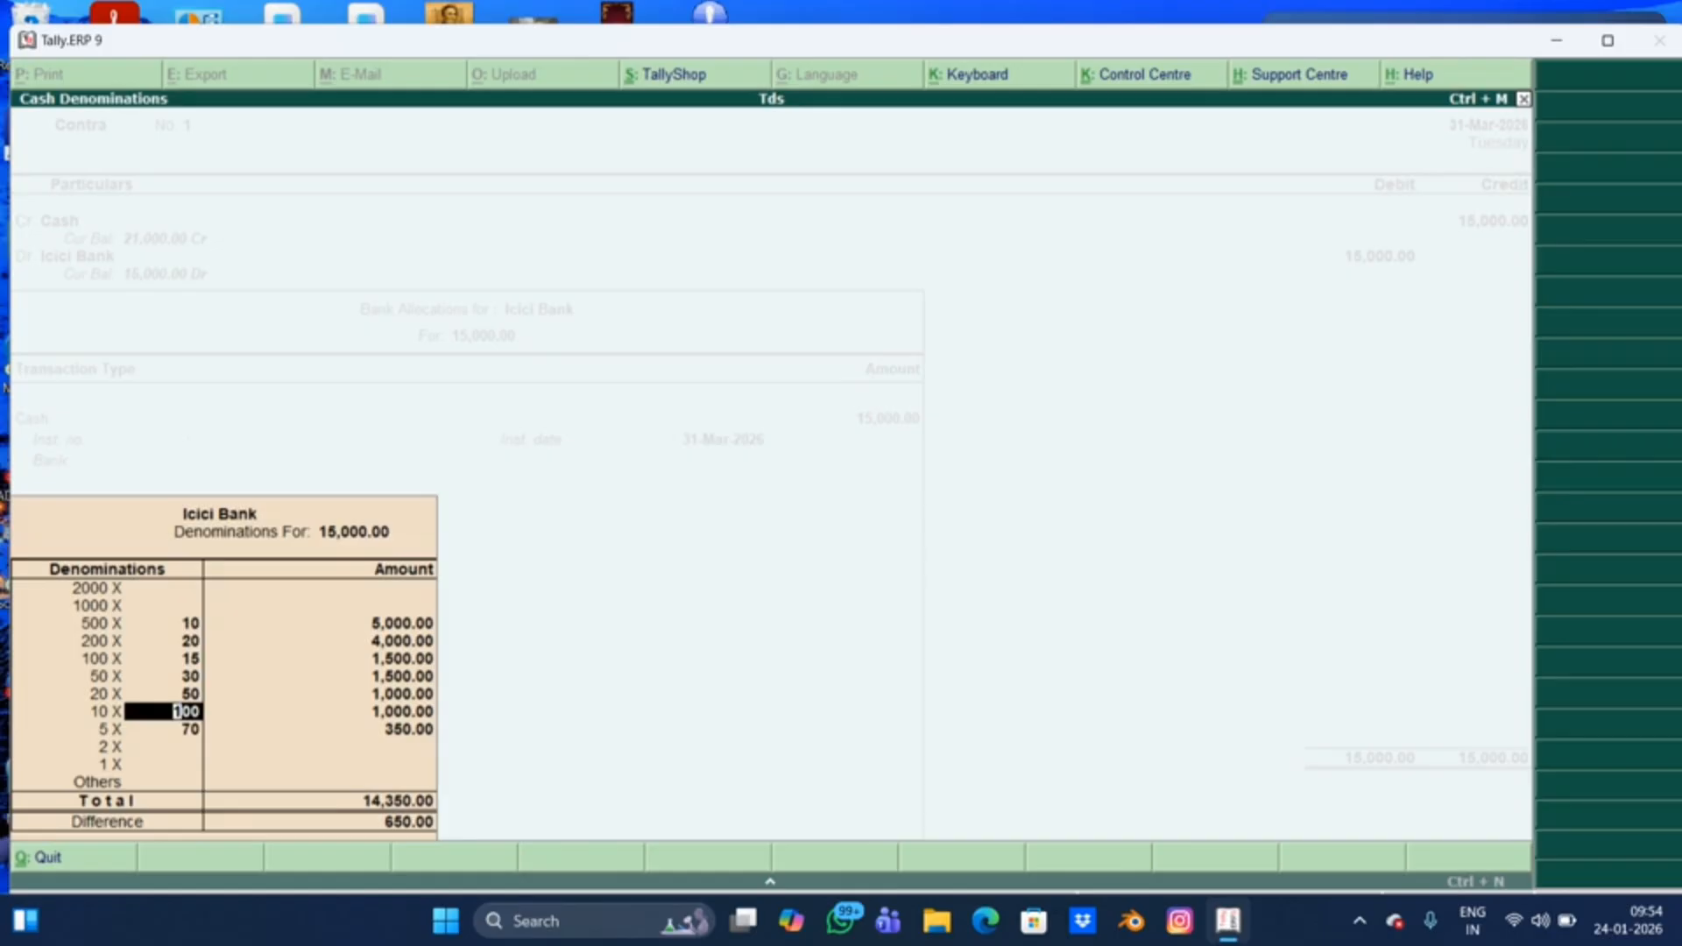
{"action": "key", "text": "Up"}
{"action": "key", "text": "Up"}
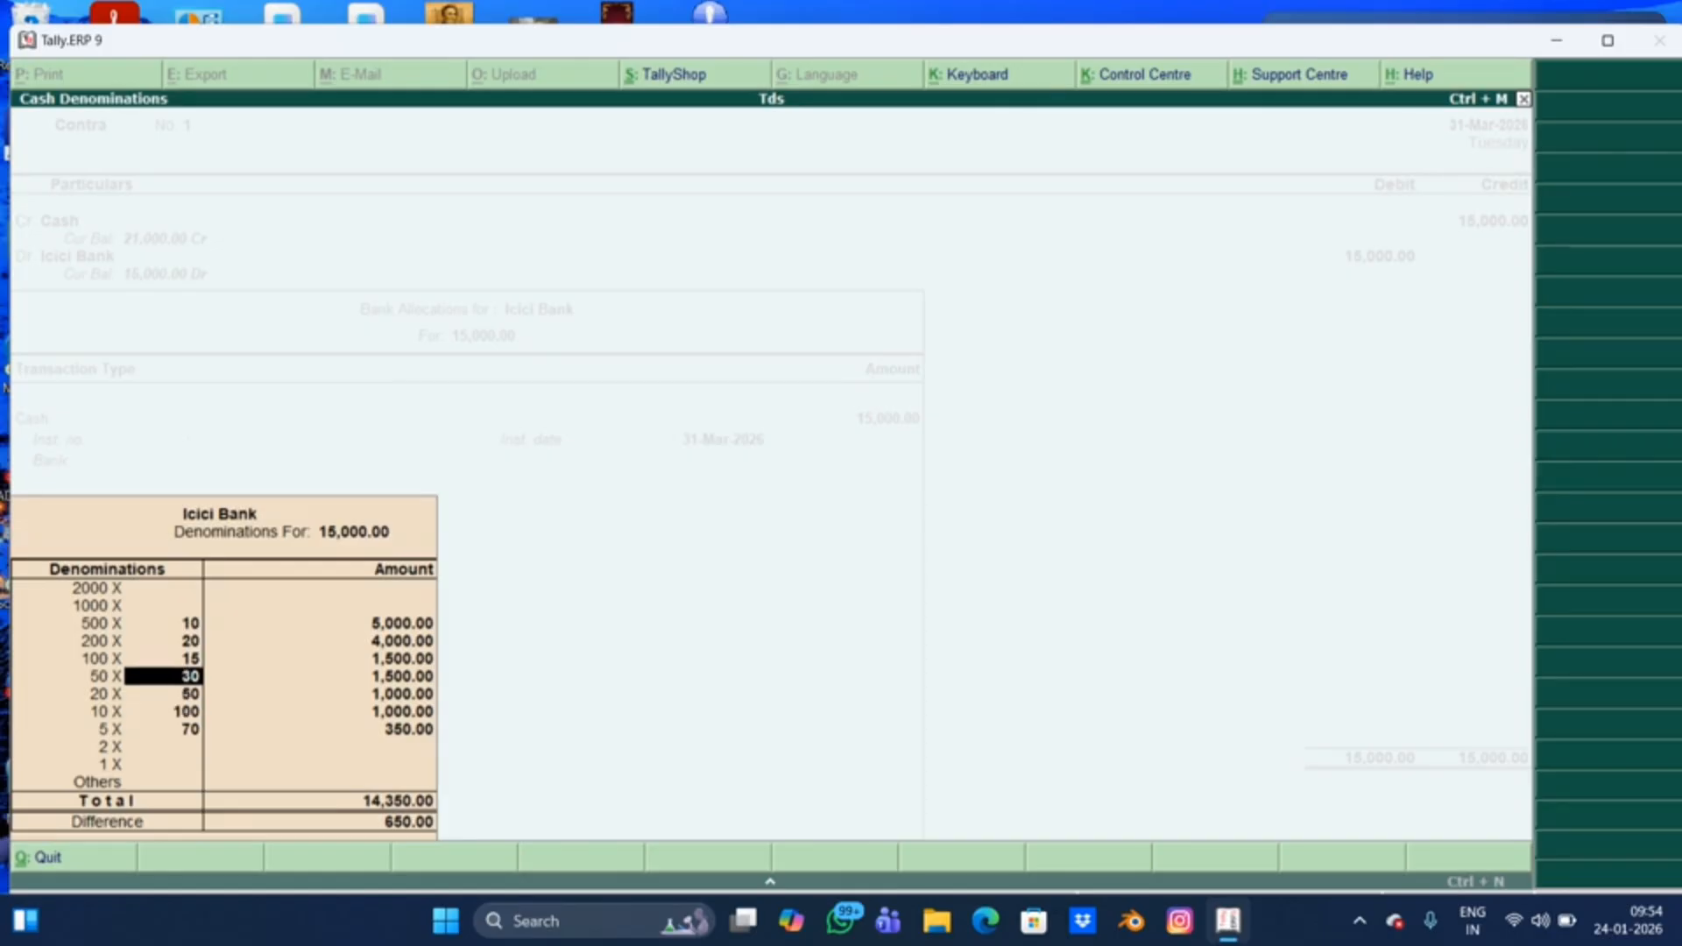
{"action": "key", "text": "Down"}
{"action": "type", "text": "60"}
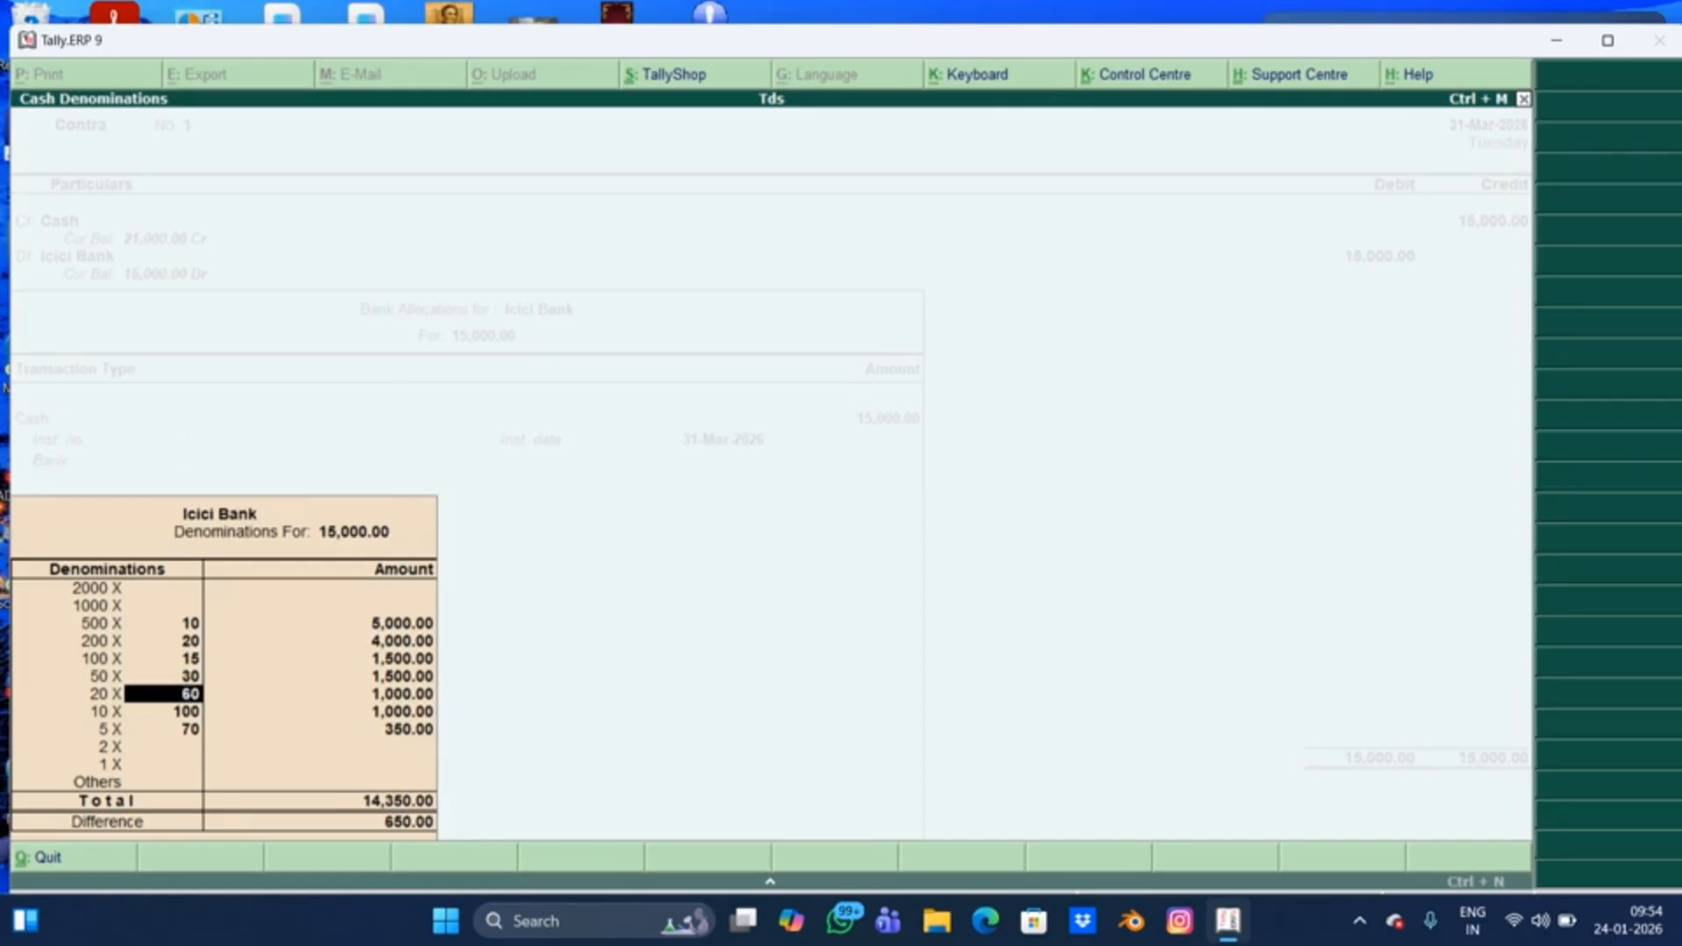
{"action": "key", "text": "Return"}
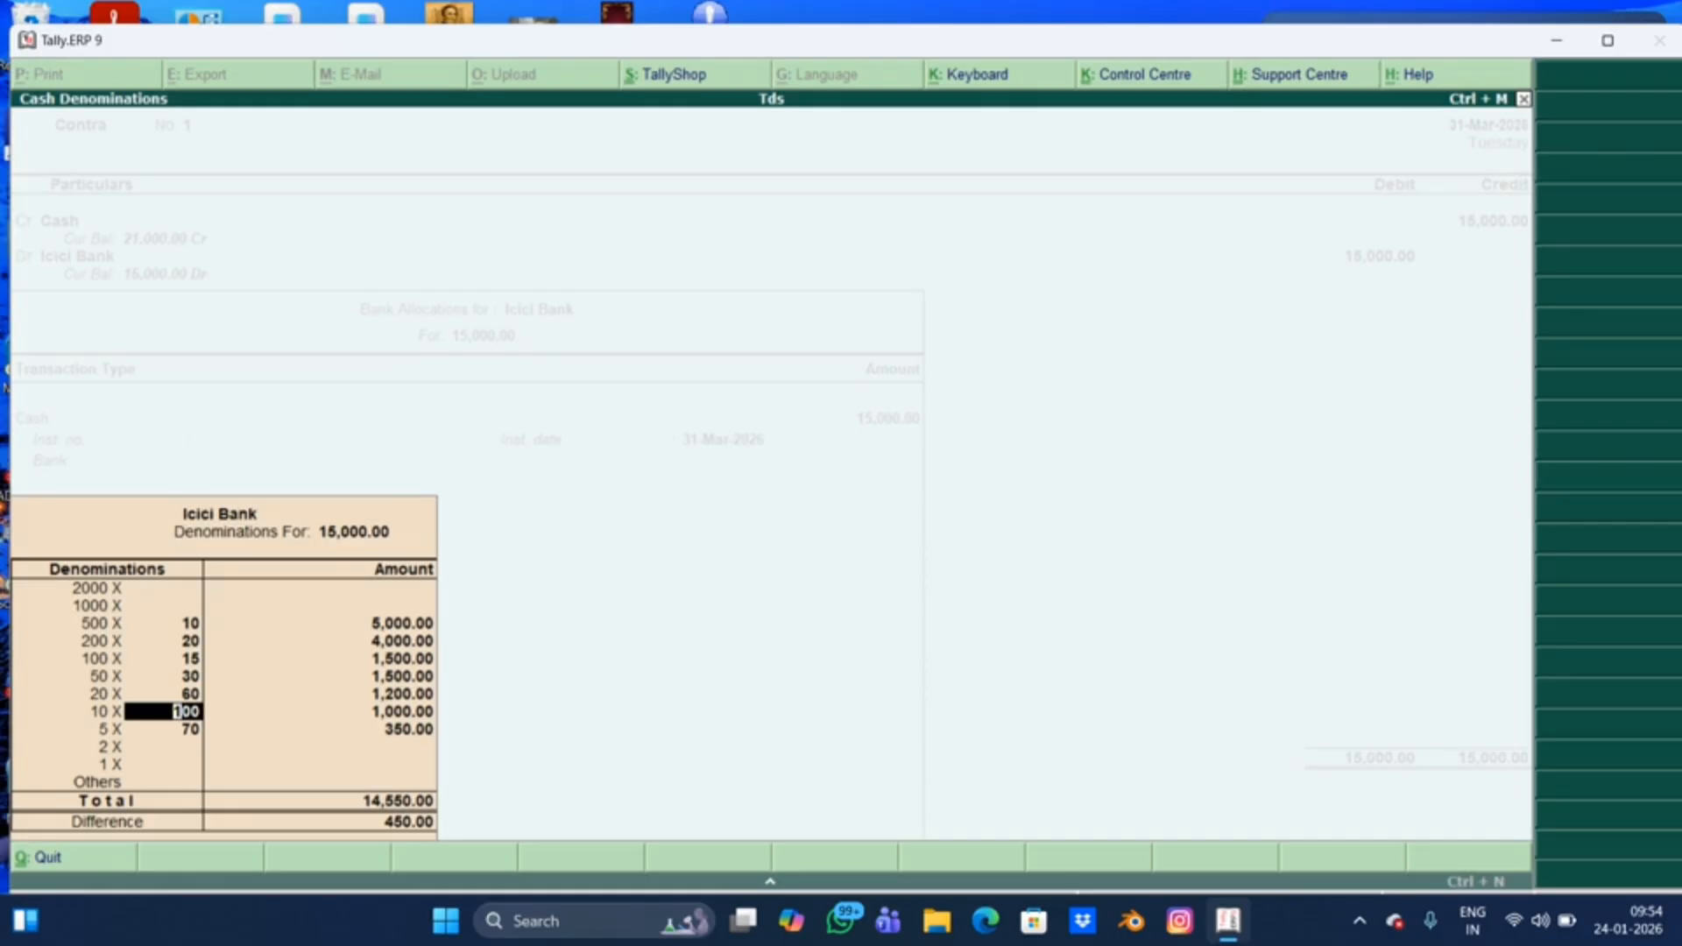
{"action": "type", "text": "140"}
{"action": "key", "text": "Return"}
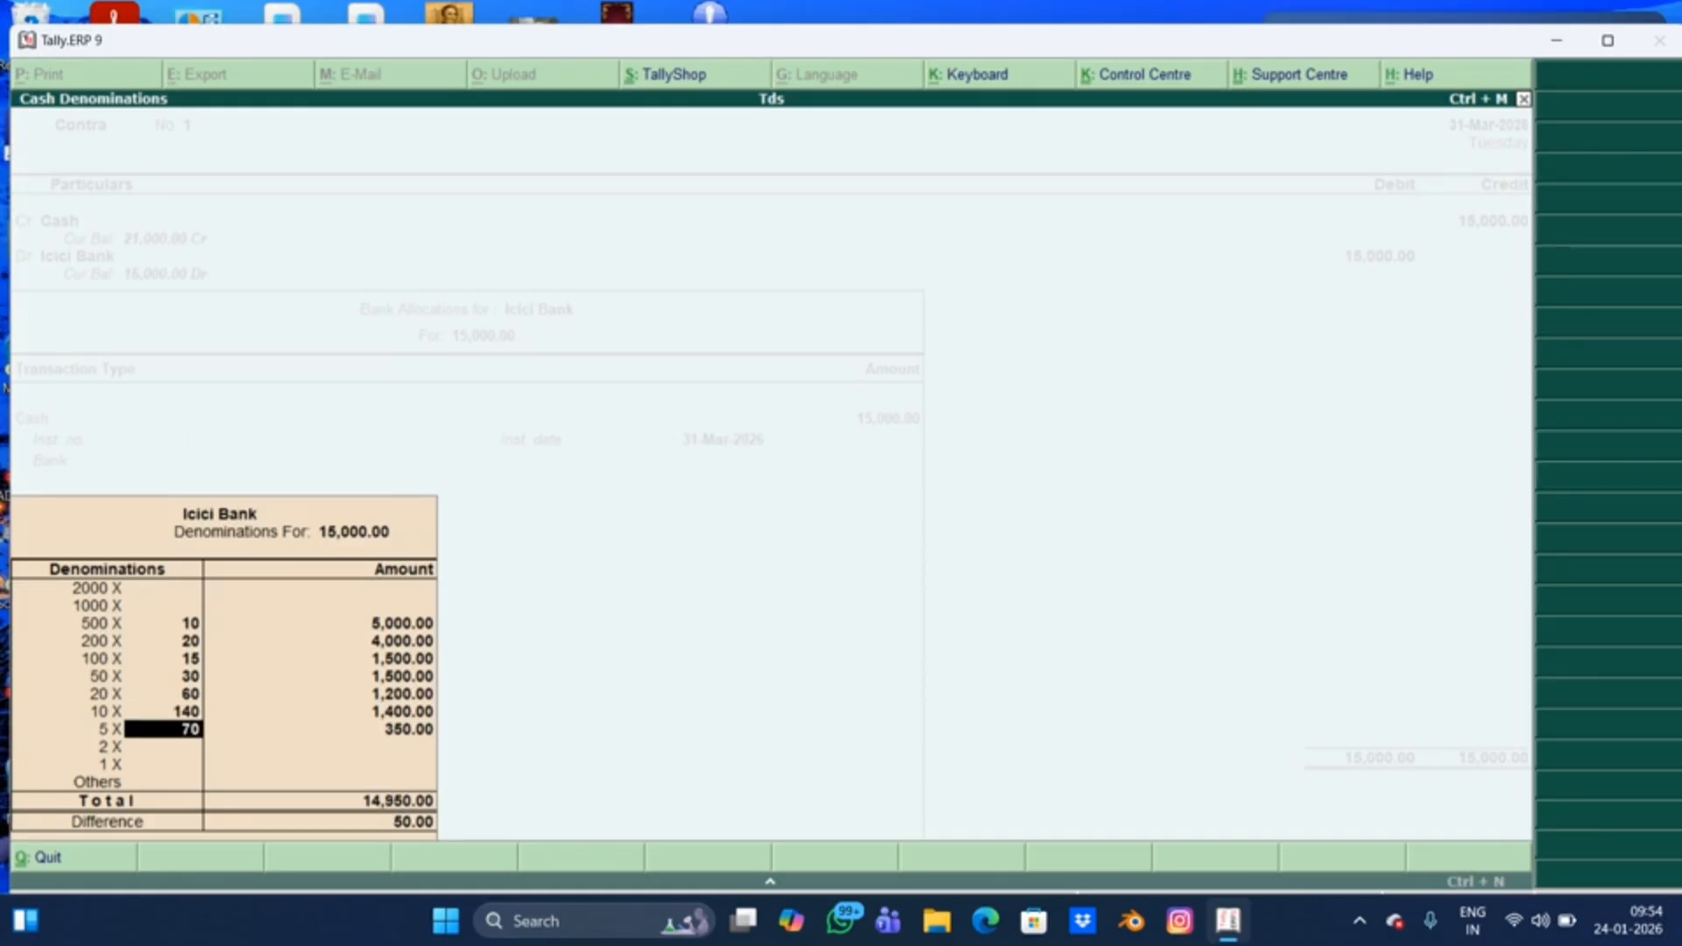
{"action": "type", "text": "75"}
{"action": "key", "text": "Return"}
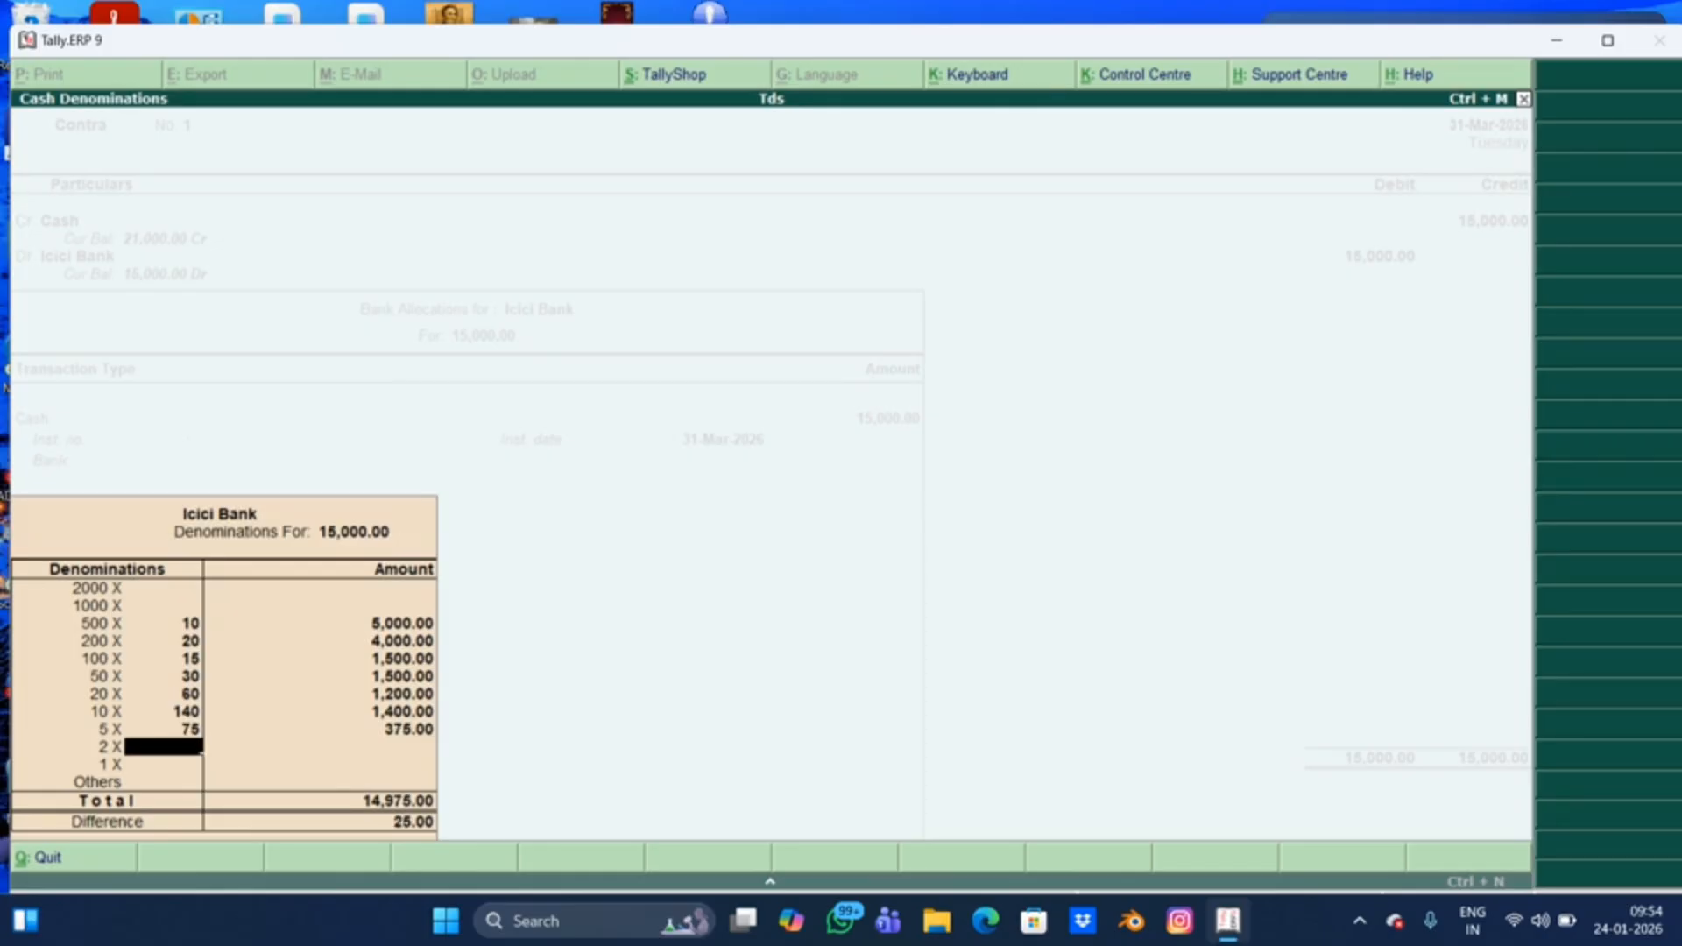
Step: Try a count of 20 for the denomination of 2 and dismiss the error
{"action": "type", "text": "20"}
{"action": "key", "text": "Return"}
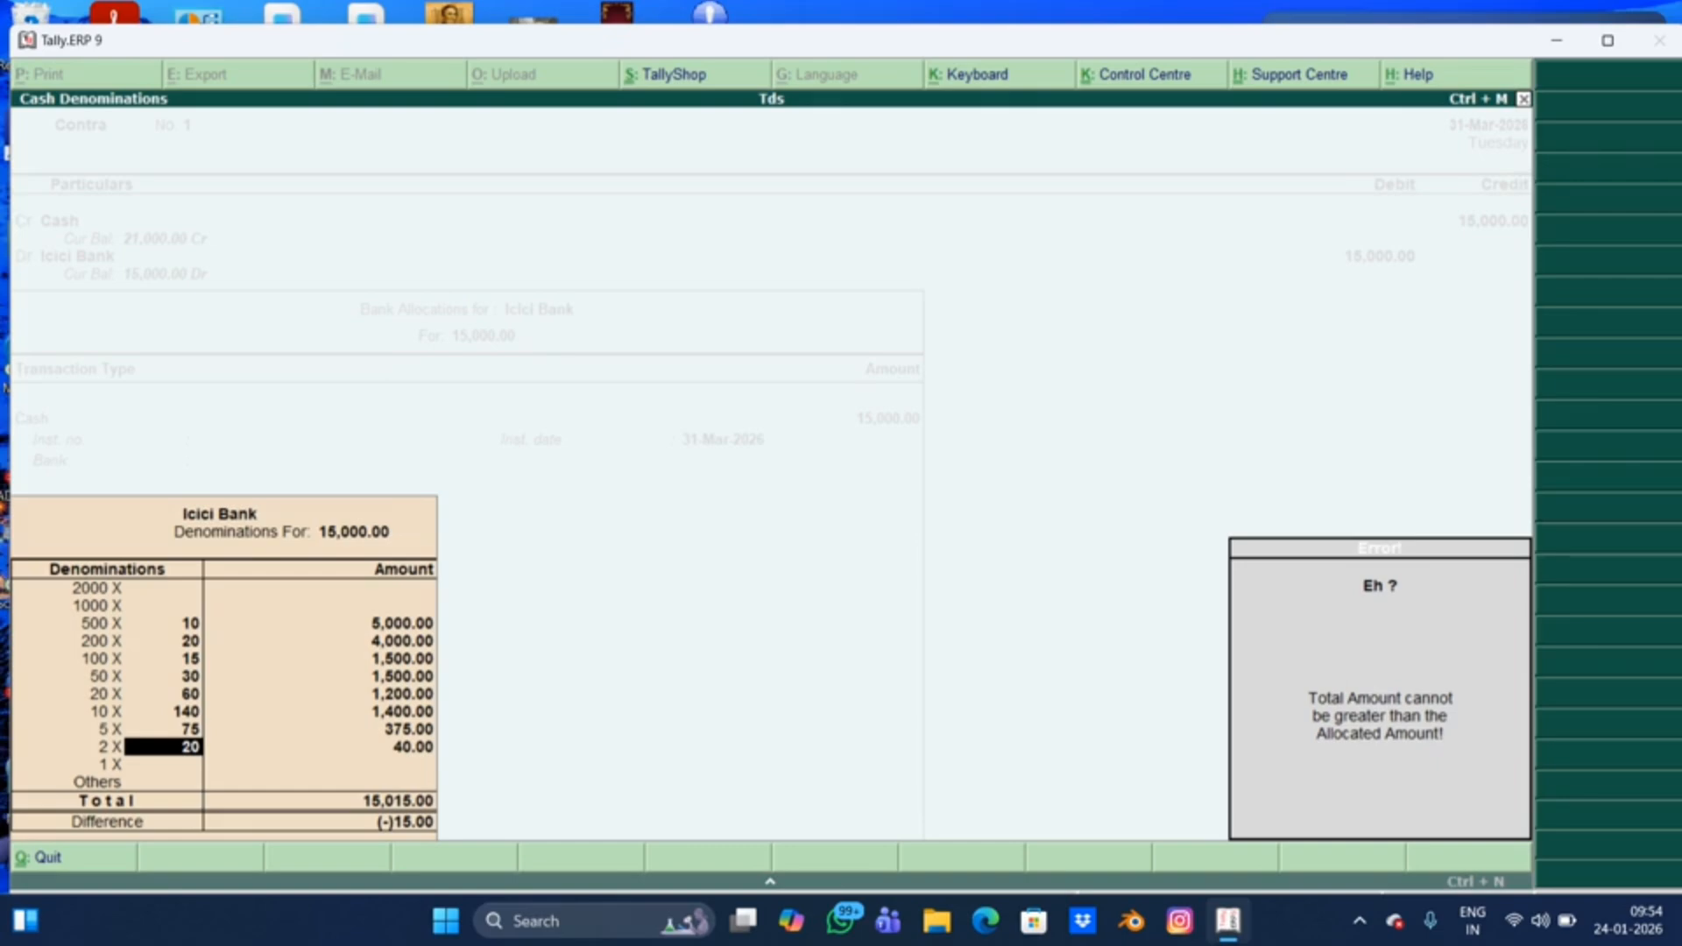
{"action": "type", "text": "1"}
{"action": "key", "text": "Escape"}
Step: Enter 10 of 2 and 5 of 1 in the cash denominations and accept the denomination details
{"action": "type", "text": "10"}
{"action": "key", "text": "Return"}
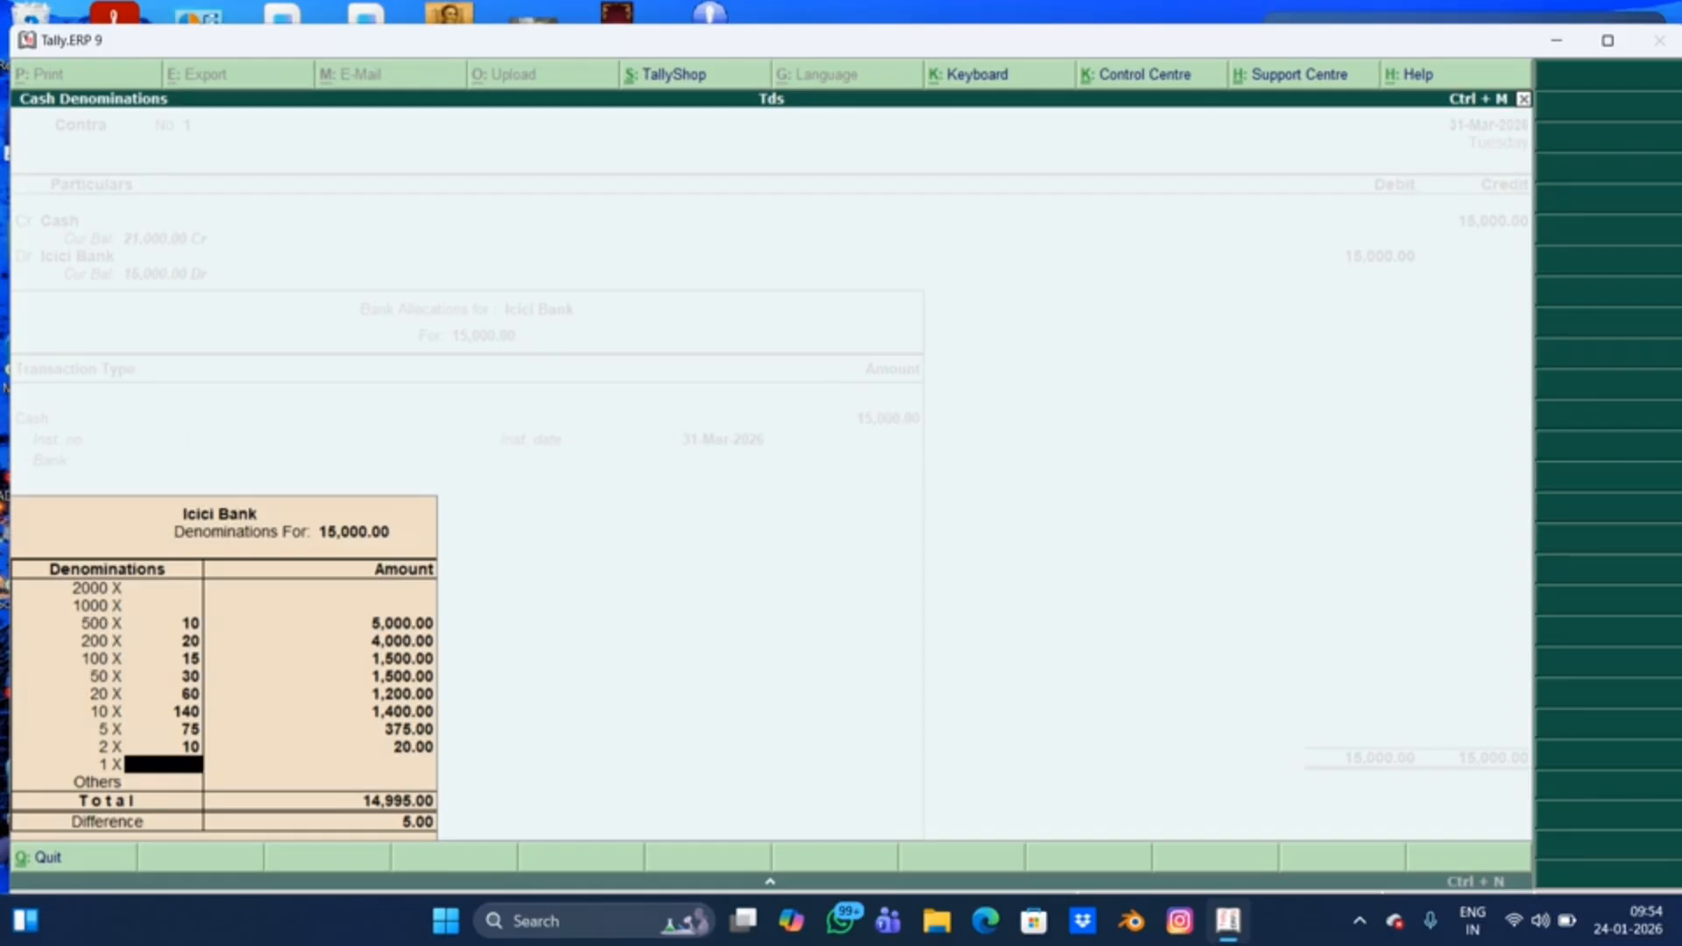
{"action": "type", "text": "5"}
{"action": "key", "text": "Return"}
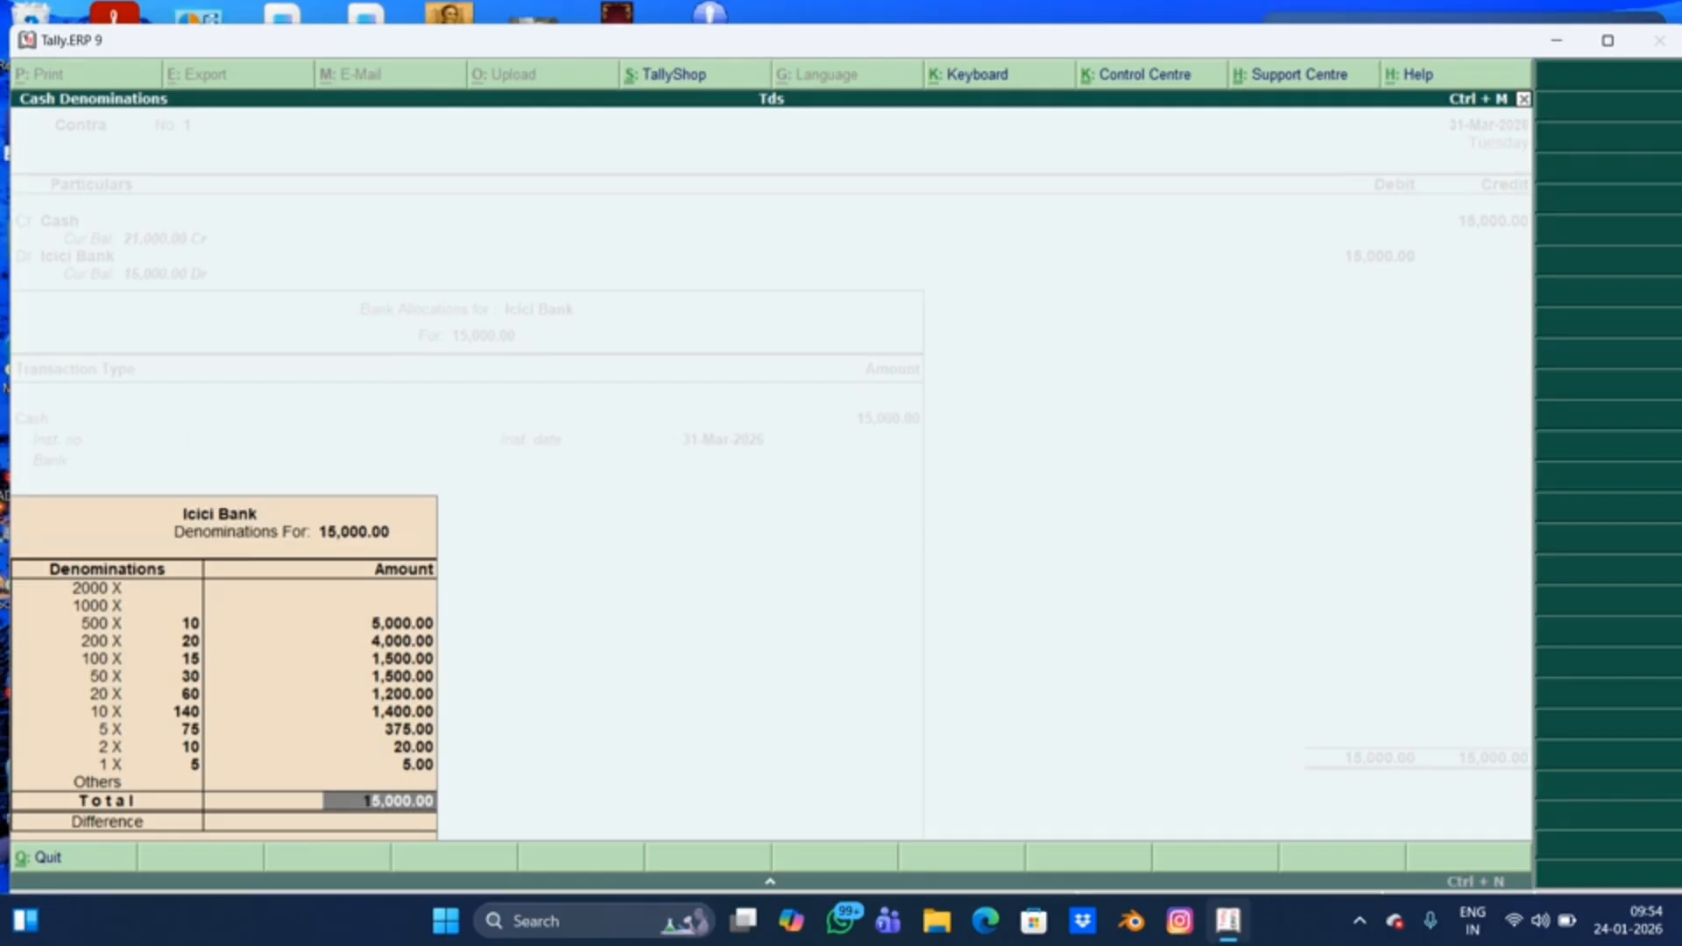
{"action": "key", "text": "Return"}
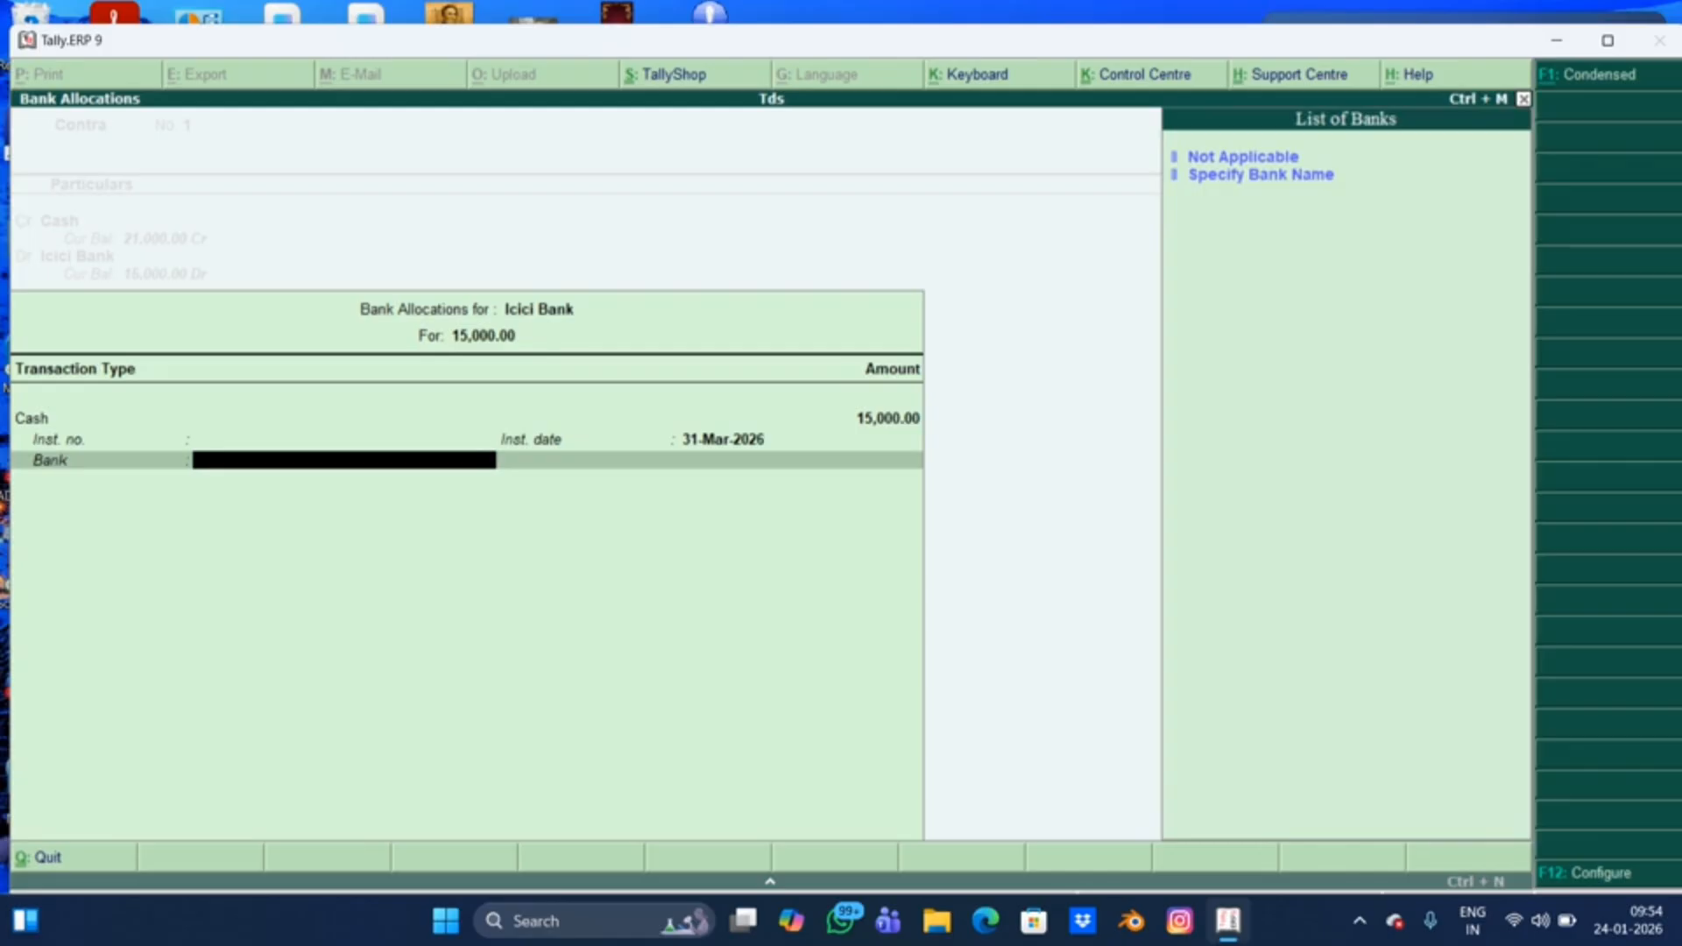
Step: Specify Icici Bank as the bank name in the cash bank allocation and complete the allocation
{"action": "key", "text": "Return"}
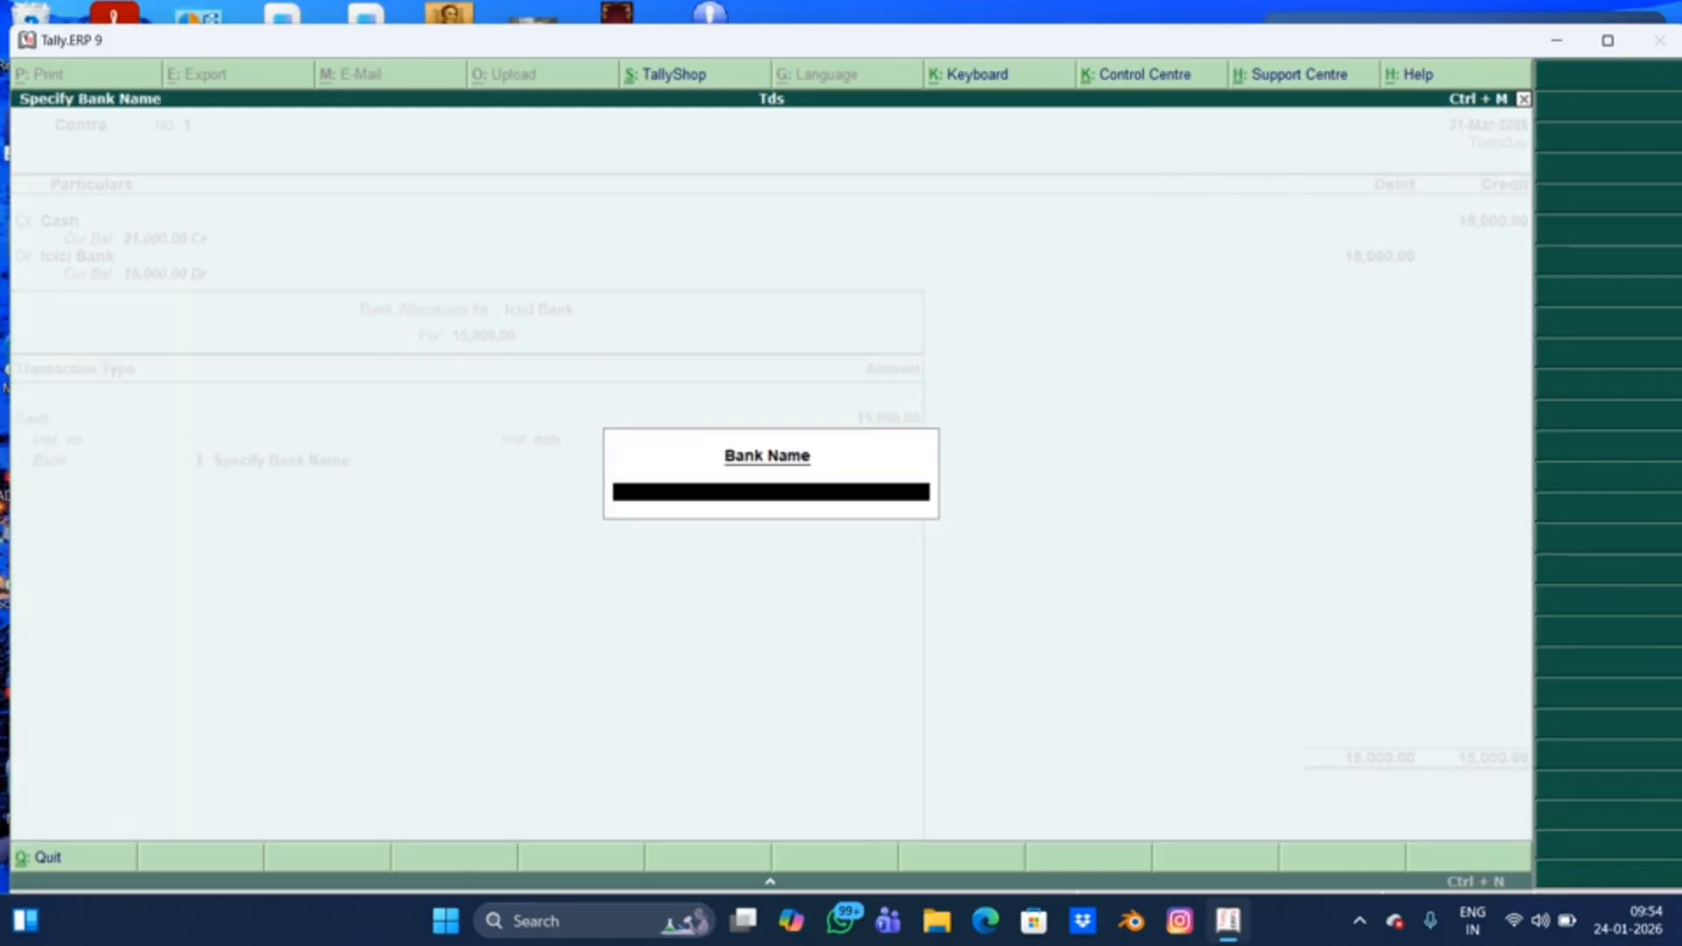
{"action": "type", "text": "Icici Bank"}
{"action": "key", "text": "Return"}
Step: Enter the narration "depoist to icici bank" and save the Contra voucher
{"action": "type", "text": "dep"}
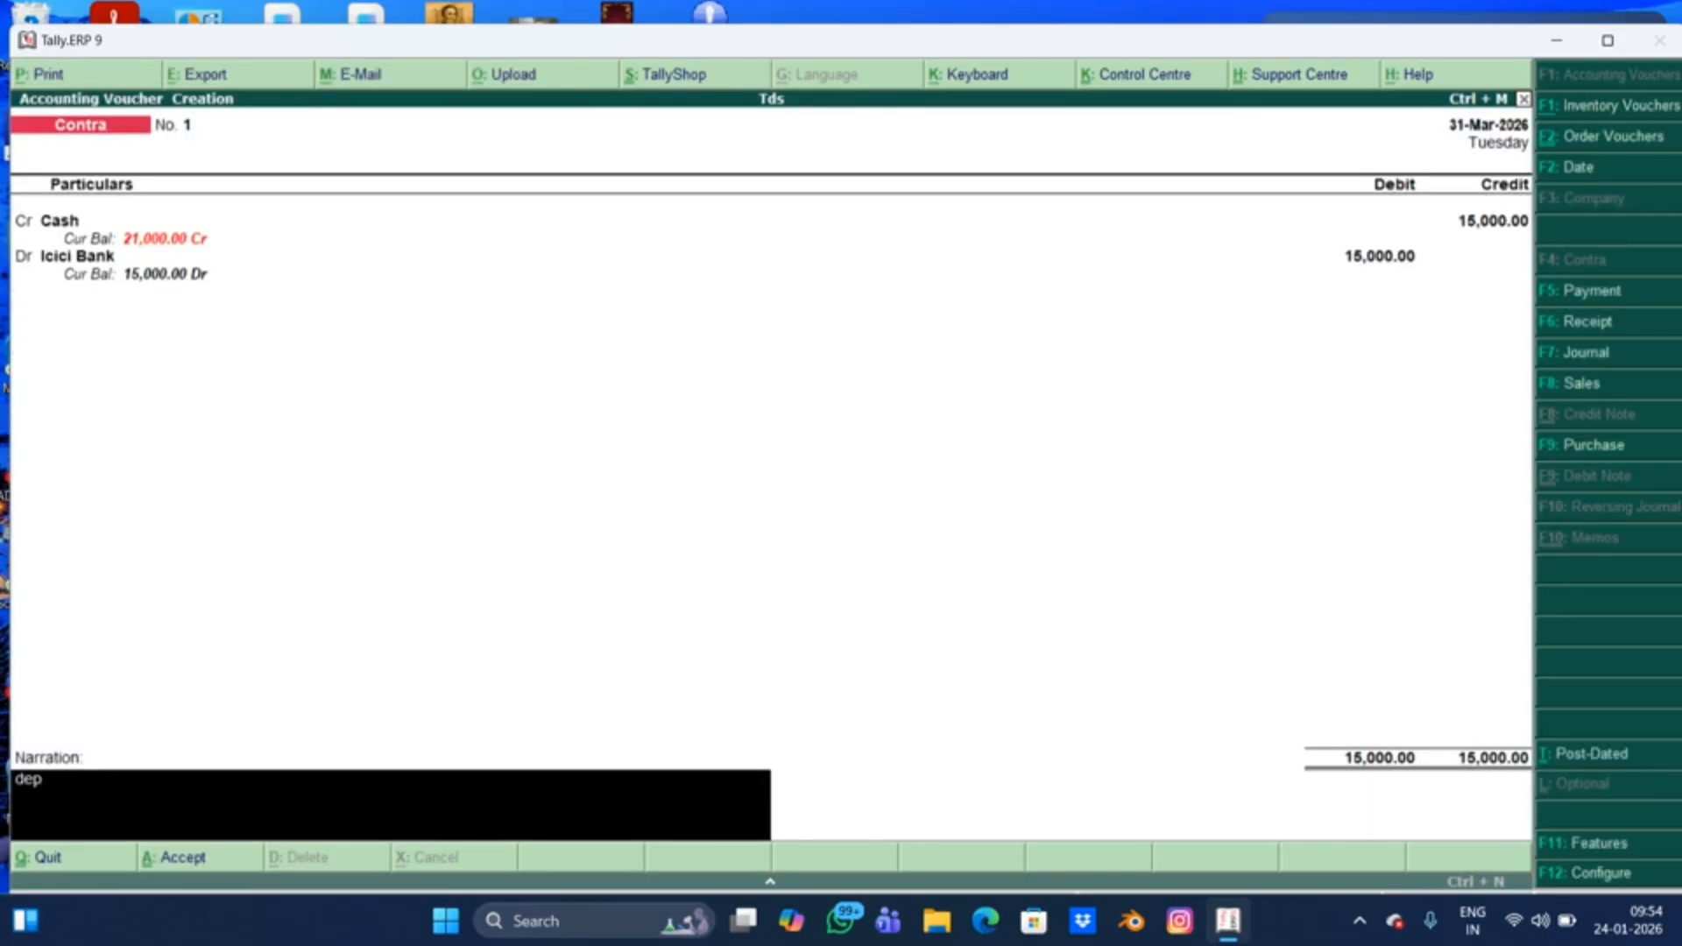
{"action": "type", "text": "oist to icici bank"}
{"action": "key", "text": "Return"}
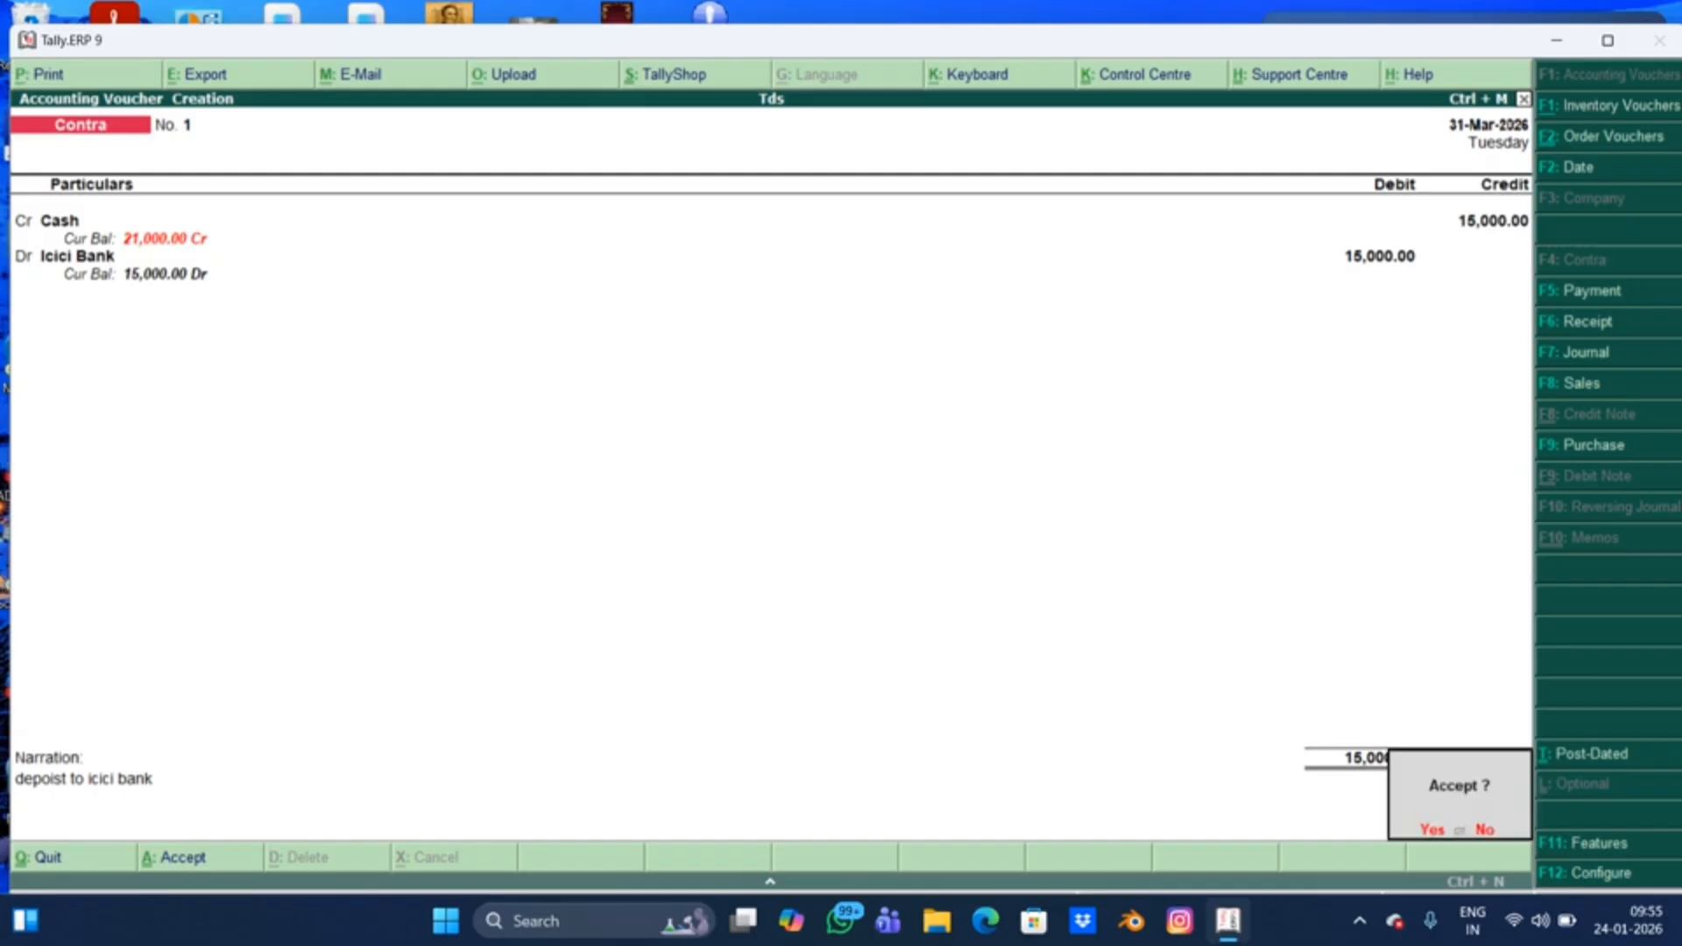
{"action": "key", "text": "Return"}
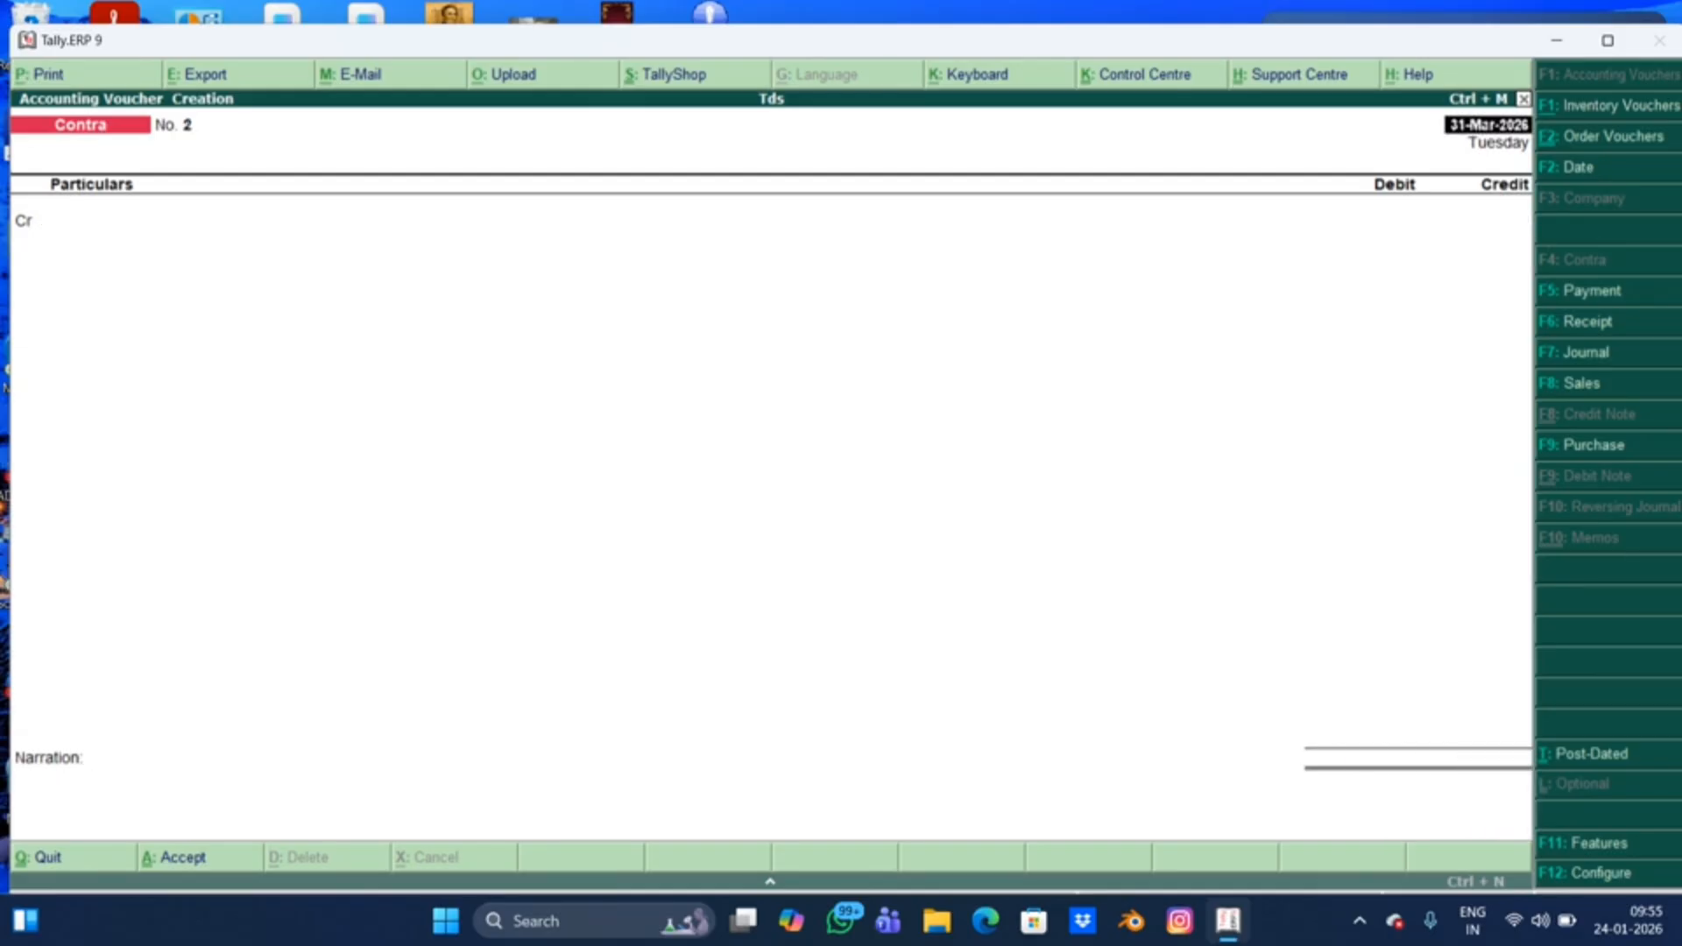
Step: Reopen the saved Contra voucher No. 1 and display its print preview zoomed in
{"action": "key", "text": "Page_Up"}
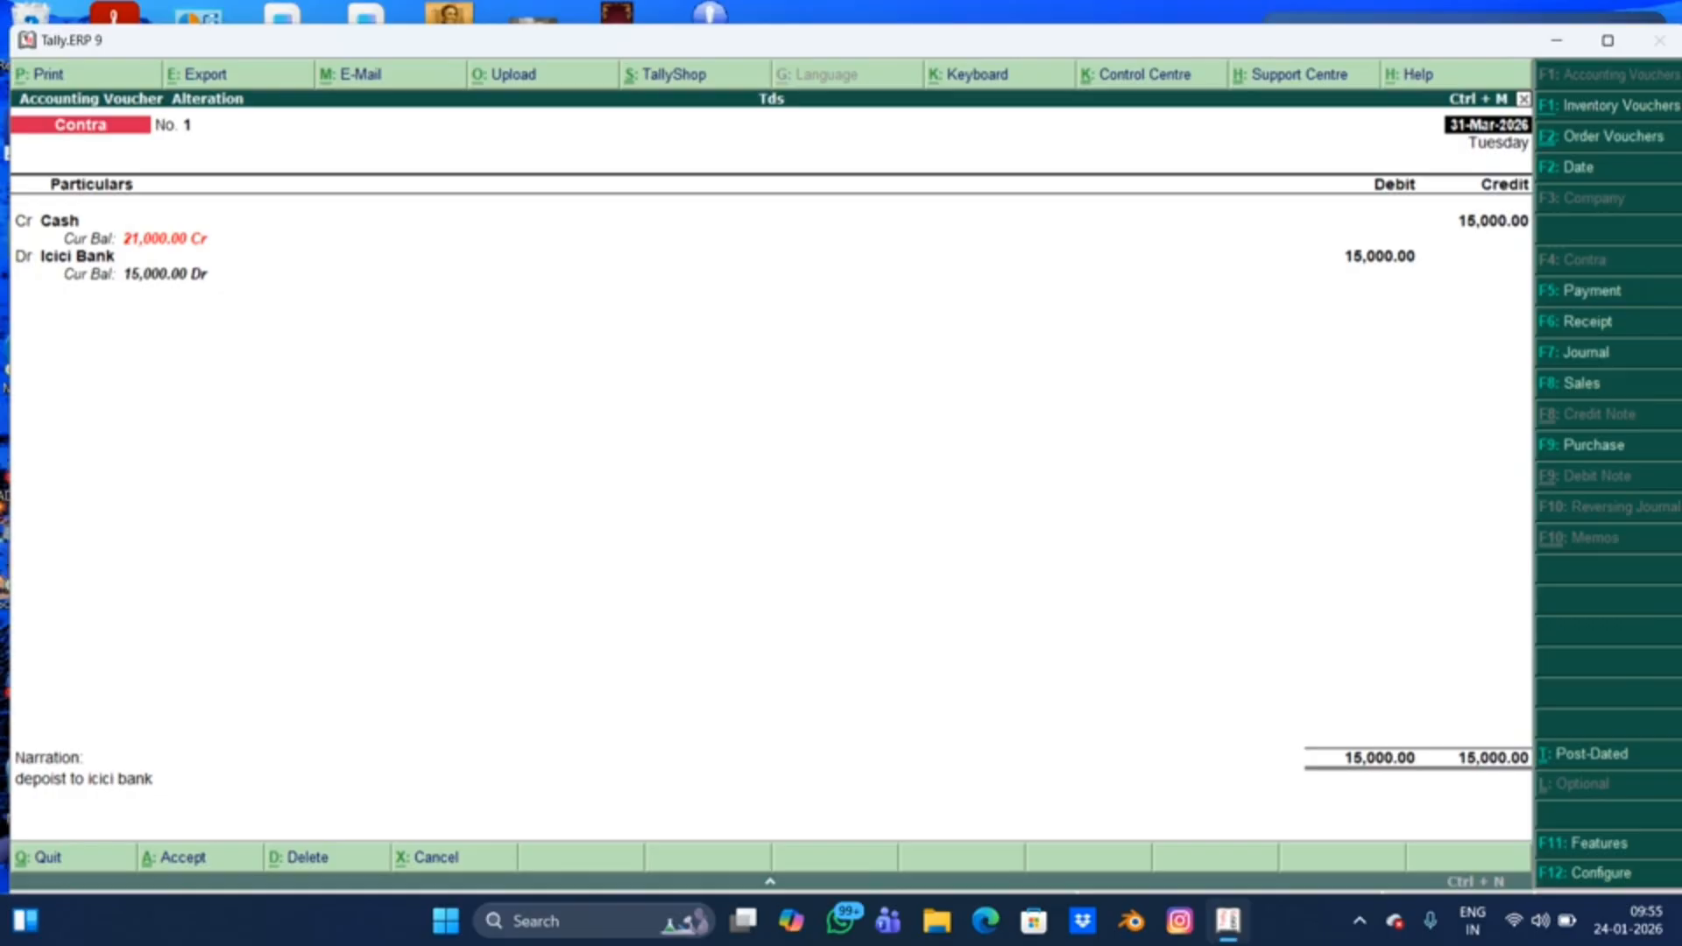
{"action": "key", "text": "alt+p"}
{"action": "key", "text": "Return"}
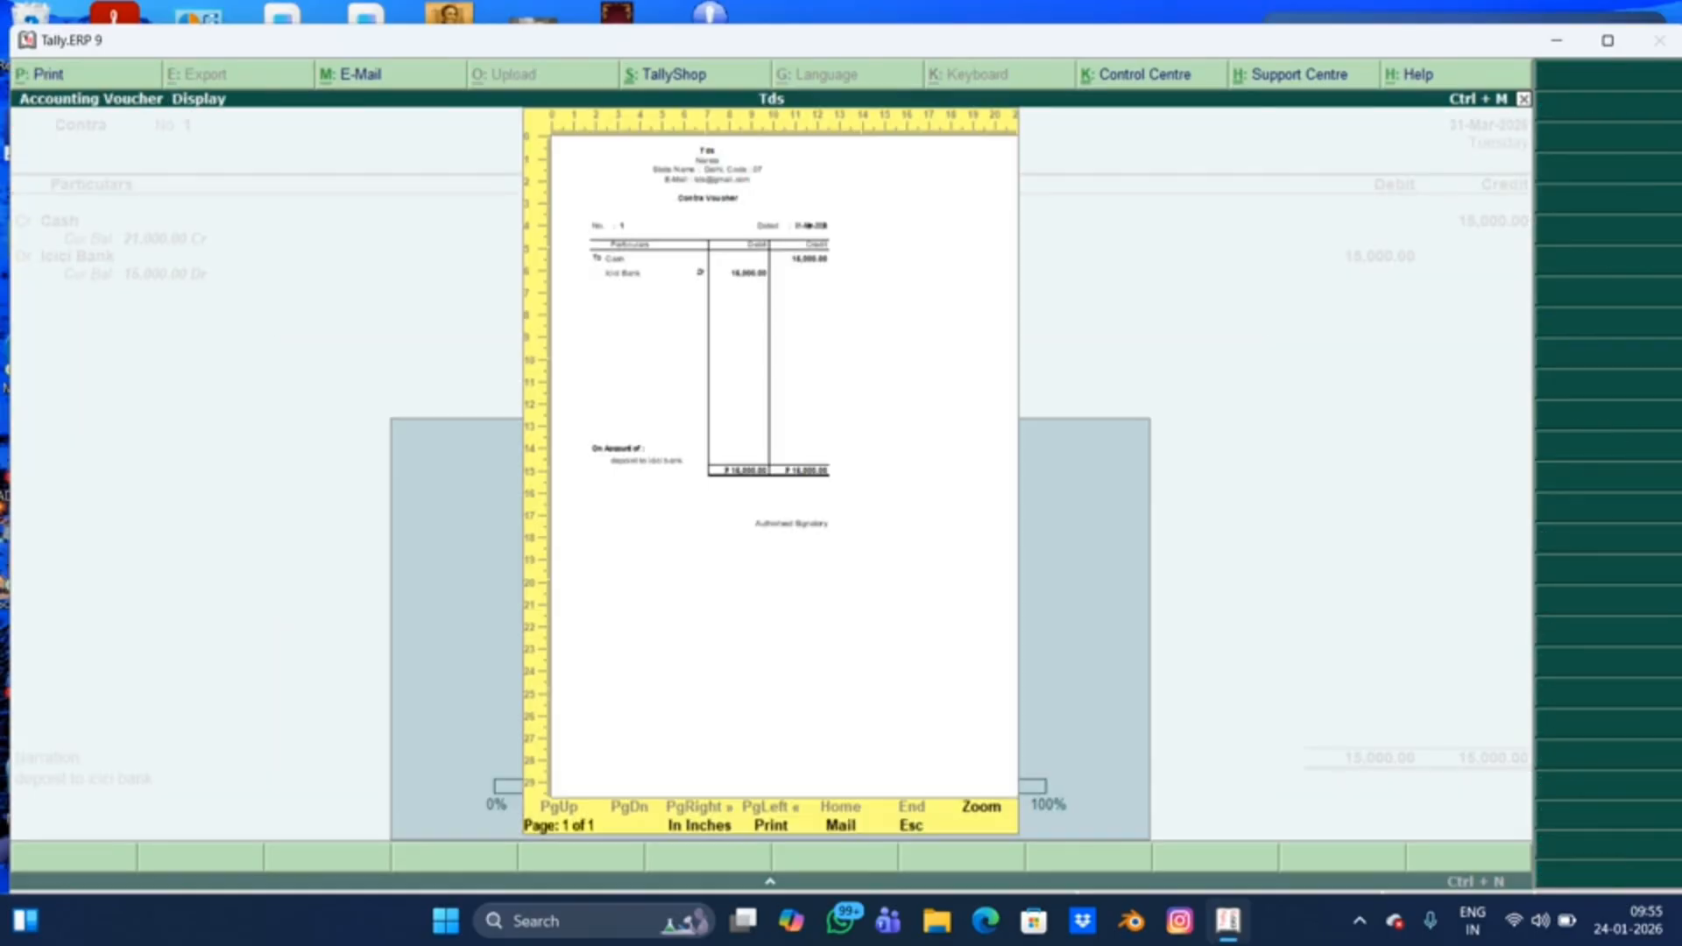
{"action": "key", "text": "alt+z"}
Step: Examine the Contra voucher's print preview from the company header down to the narration, totals and signatory line
{"action": "key", "text": "Down"}
{"action": "key", "text": "Down"}
{"action": "key", "text": "Down"}
{"action": "key", "text": "Down"}
{"action": "key", "text": "Down"}
{"action": "key", "text": "Down"}
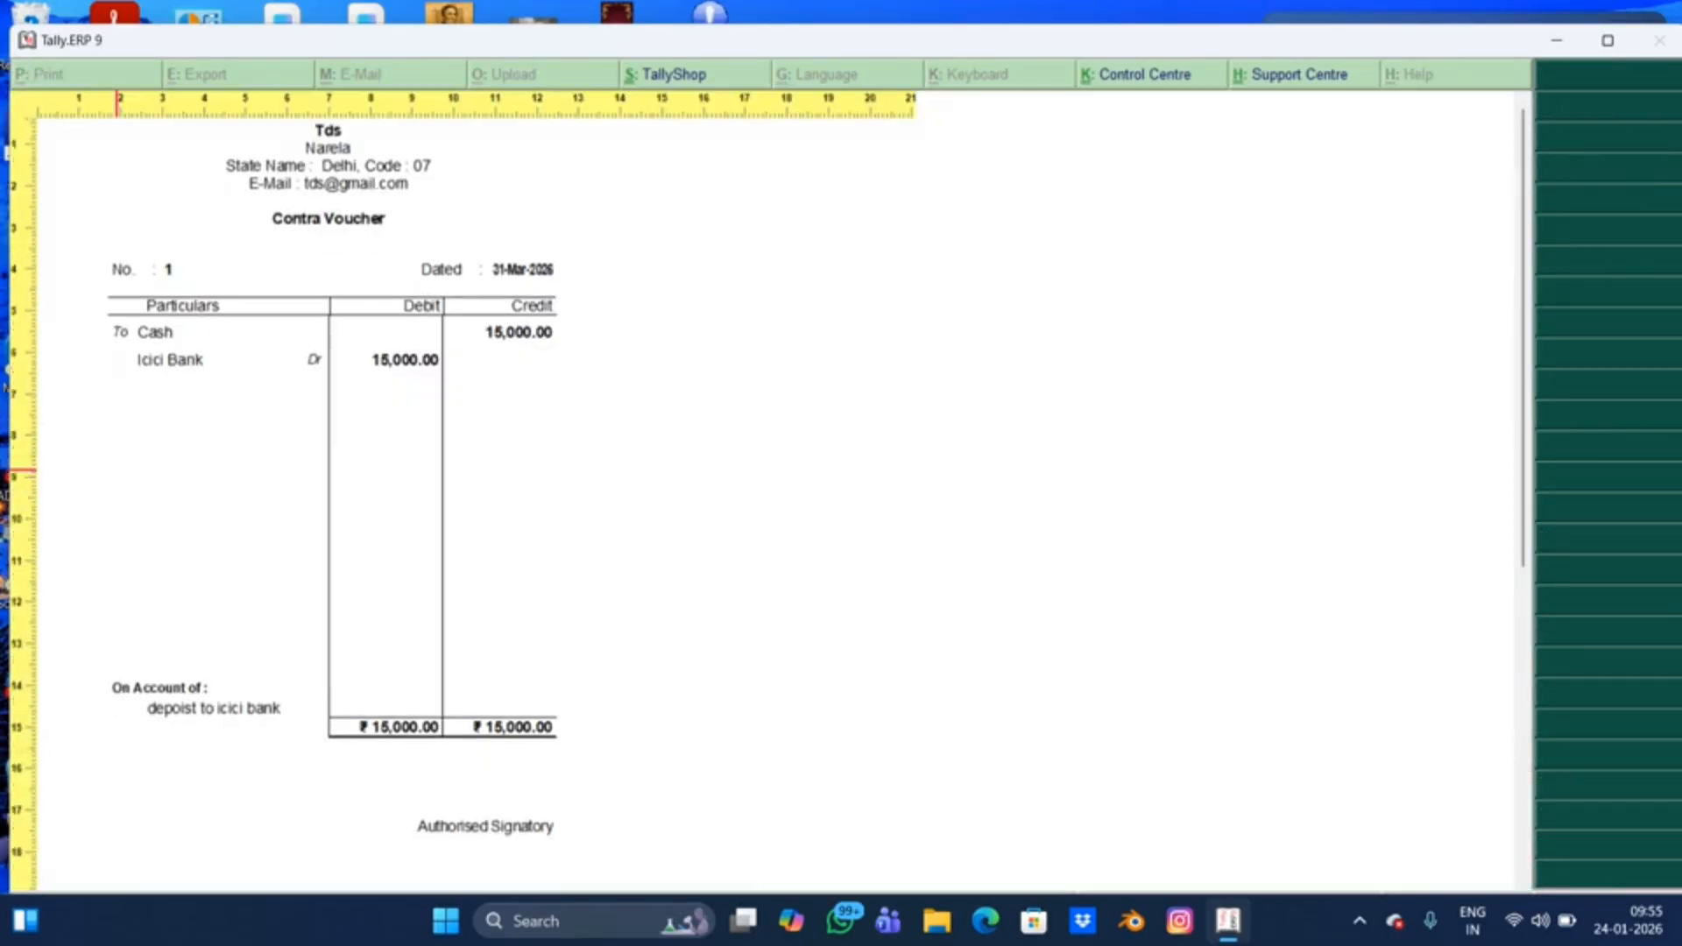
{"action": "key", "text": "Up"}
{"action": "key", "text": "Up"}
{"action": "key", "text": "Up"}
{"action": "key", "text": "Up"}
{"action": "key", "text": "Up"}
{"action": "key", "text": "Up"}
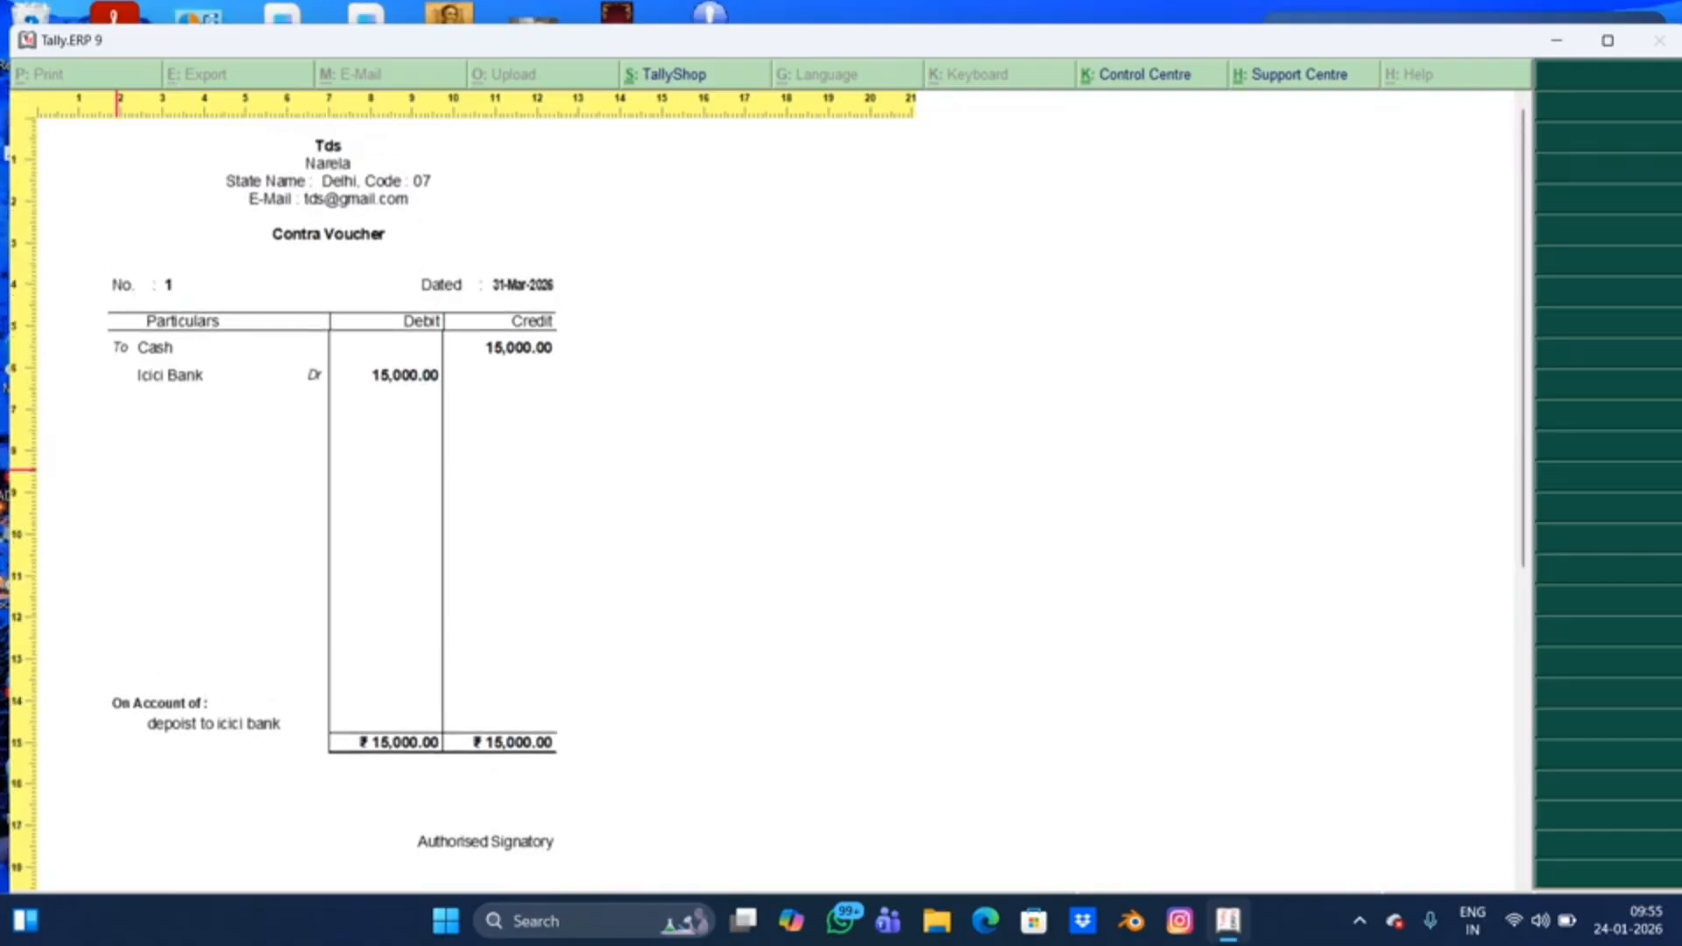
{"action": "key", "text": "Down"}
{"action": "key", "text": "Down"}
{"action": "key", "text": "Down"}
{"action": "key", "text": "Down"}
{"action": "key", "text": "Down"}
{"action": "key", "text": "Down"}
{"action": "key", "text": "Down"}
{"action": "key", "text": "Down"}
{"action": "key", "text": "Down"}
{"action": "key", "text": "Down"}
{"action": "key", "text": "Down"}
{"action": "key", "text": "Up"}
{"action": "key", "text": "Up"}
{"action": "key", "text": "Up"}
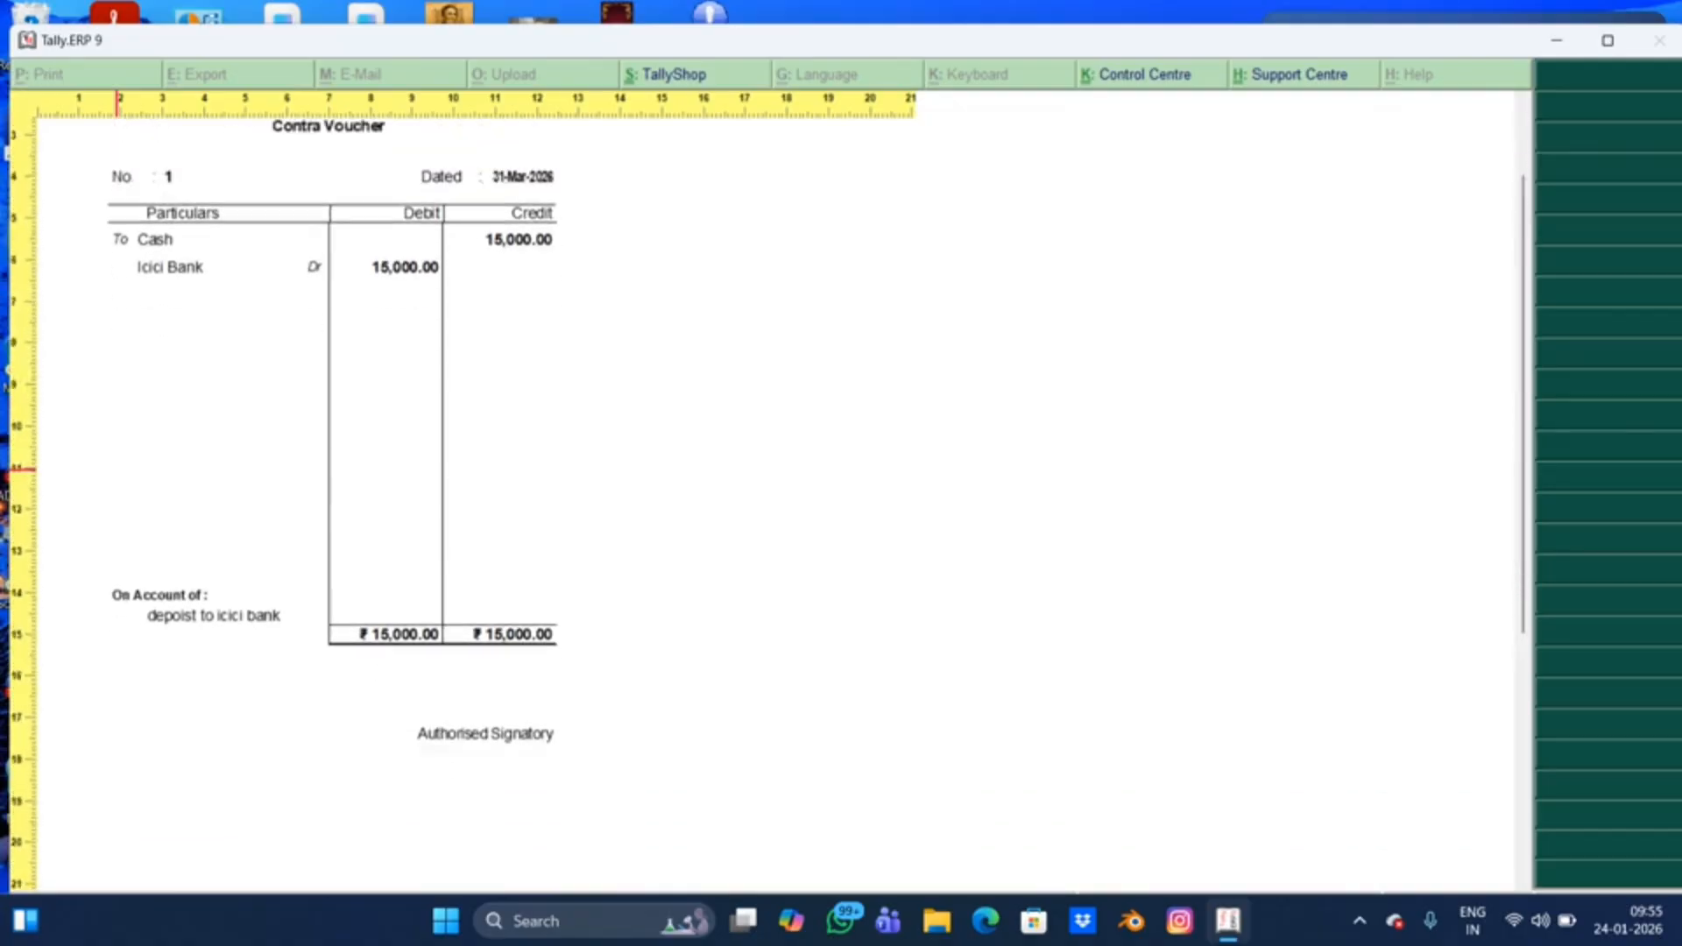